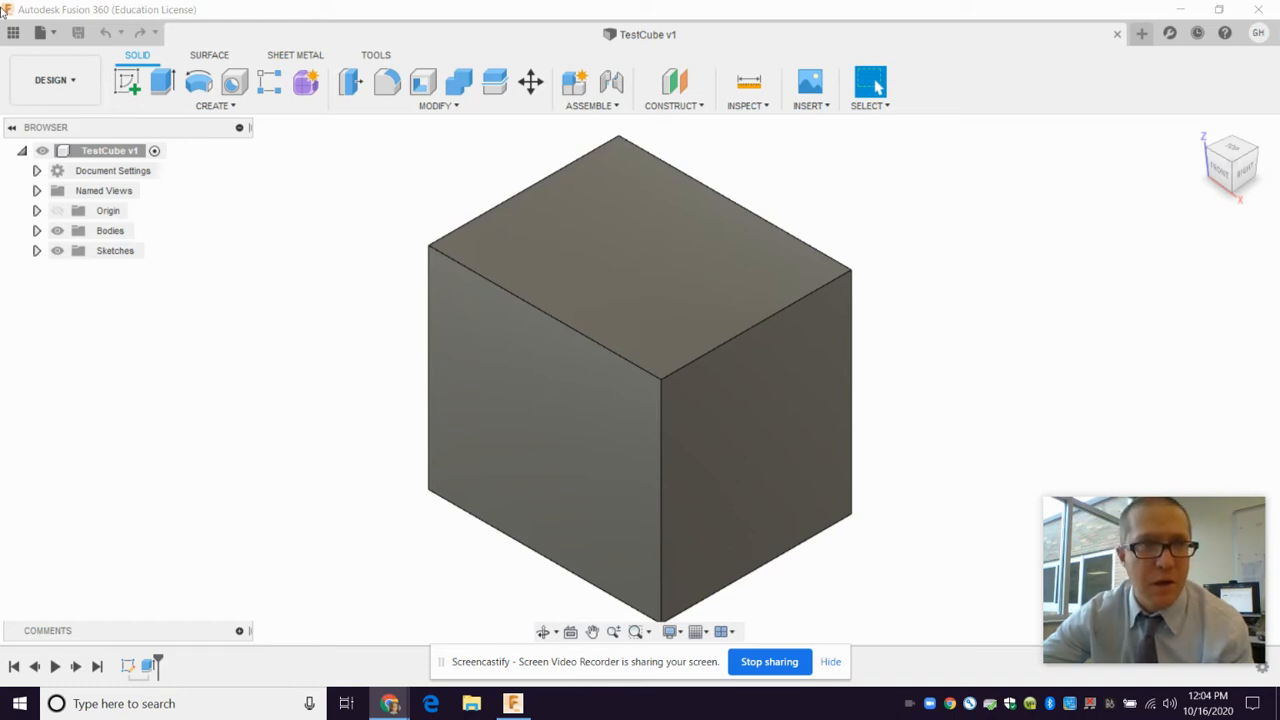
# - Start a new drawing from the TestCube design with full assembly contents and a from-scratch template
pyautogui.click(46, 33)
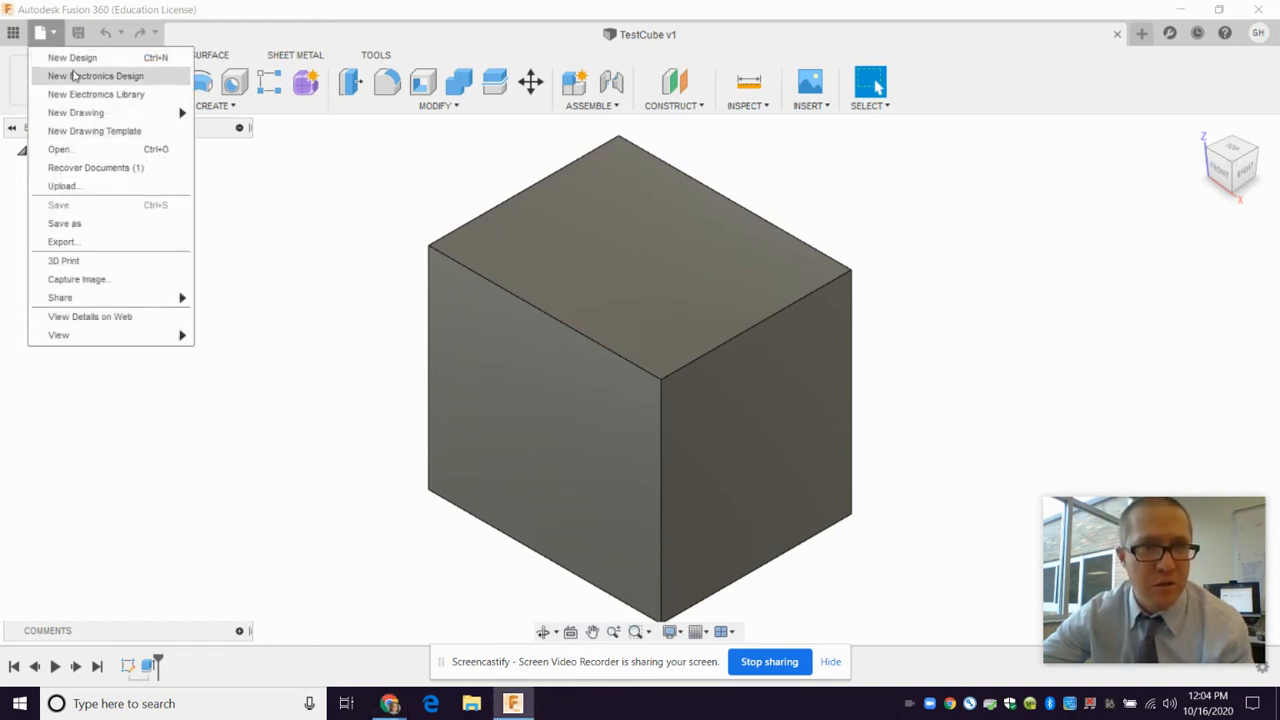
pyautogui.moveTo(83, 116)
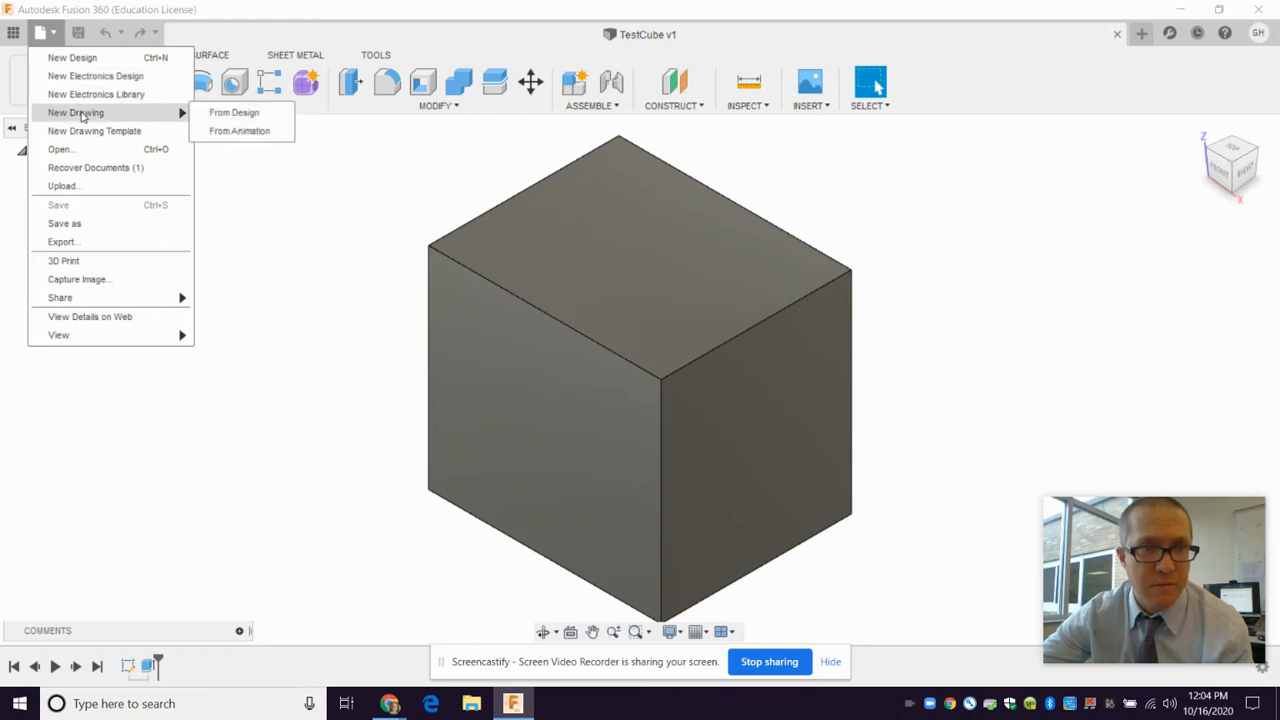
pyautogui.click(212, 113)
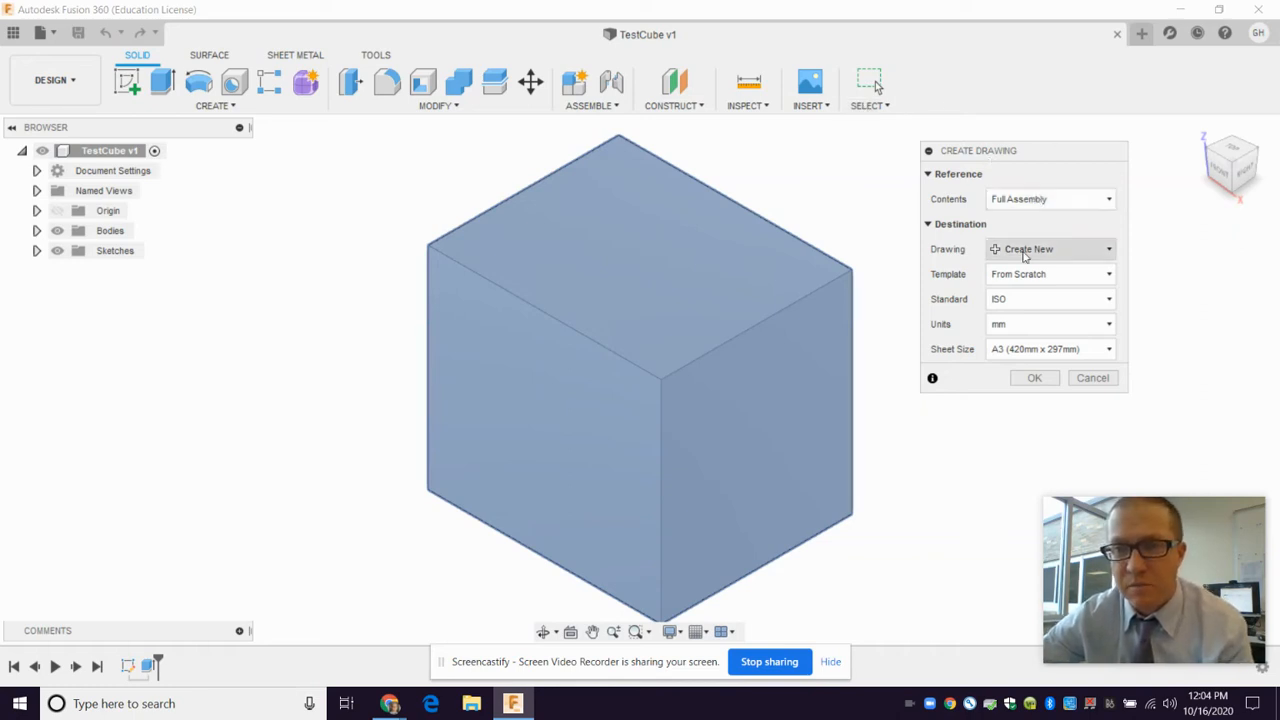
pyautogui.click(1024, 257)
pyautogui.click(1026, 256)
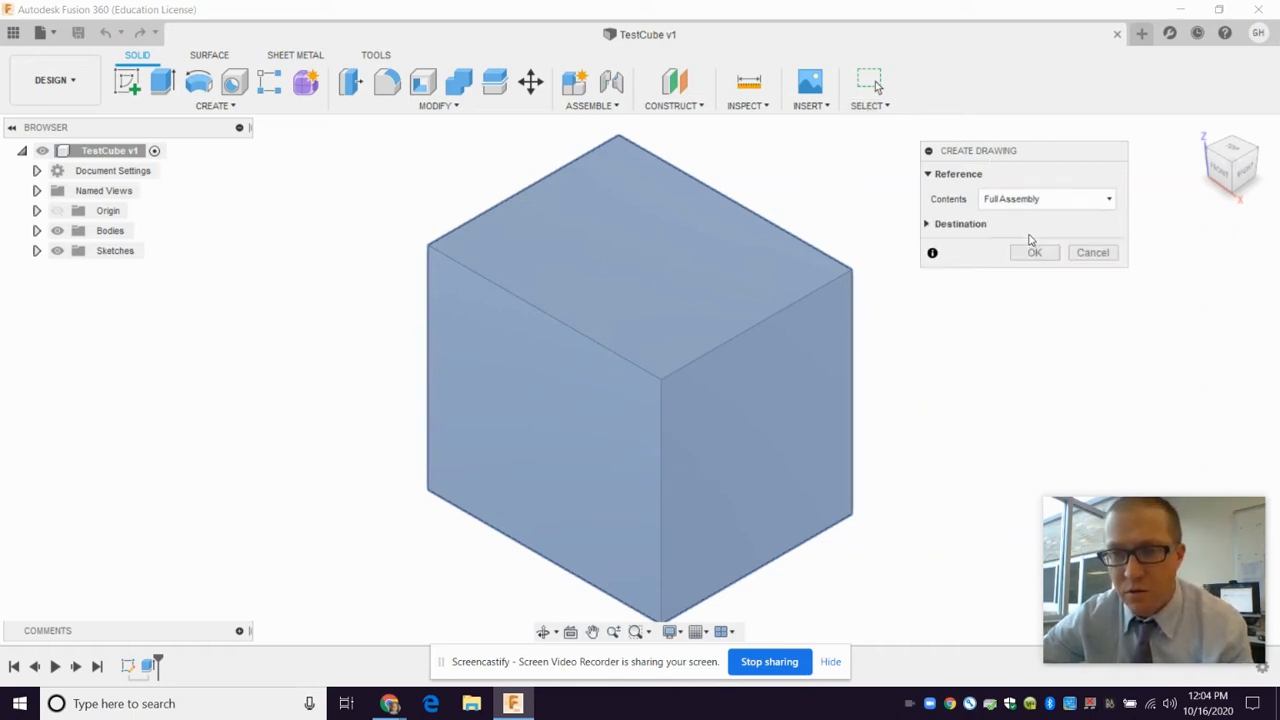
pyautogui.click(971, 228)
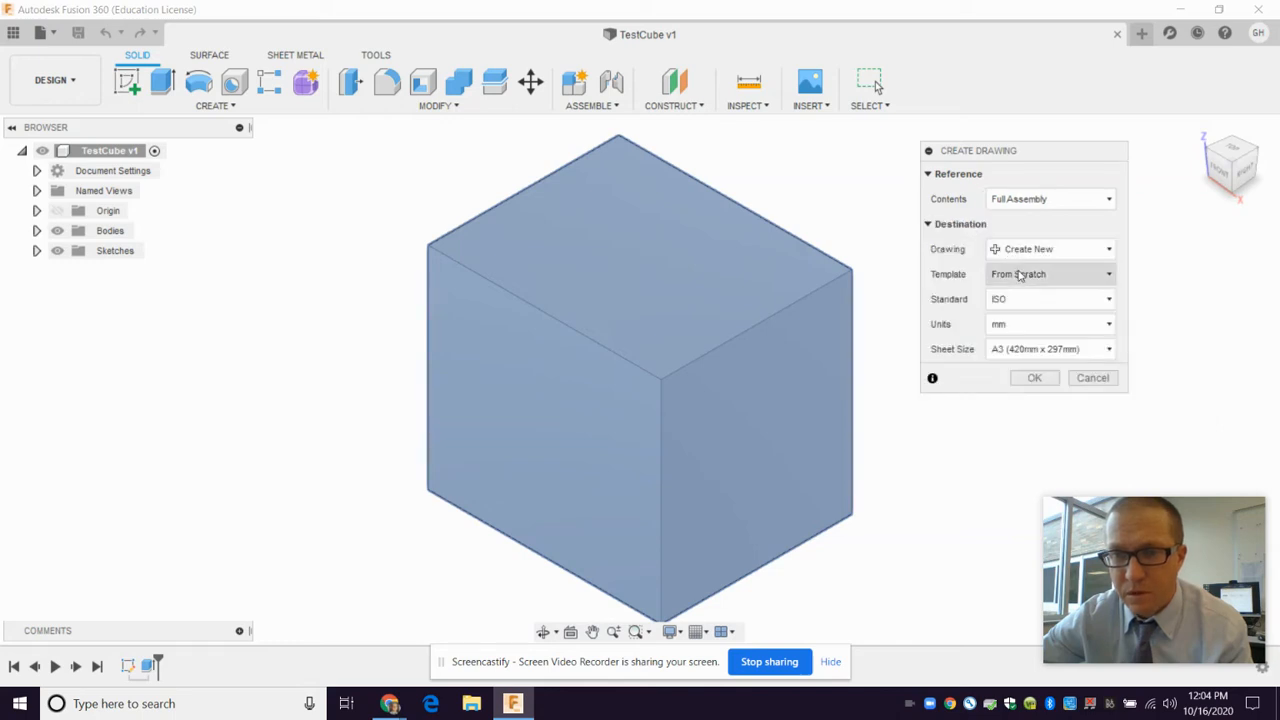
pyautogui.click(1020, 275)
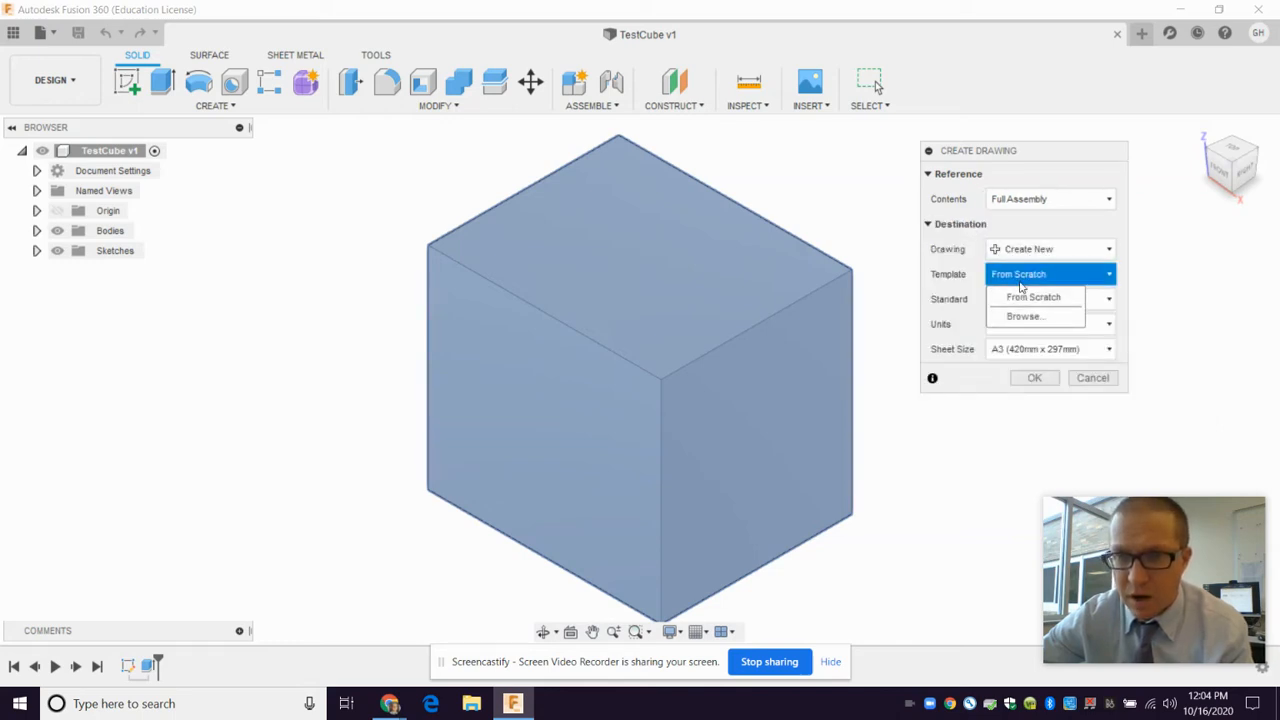
pyautogui.click(1027, 298)
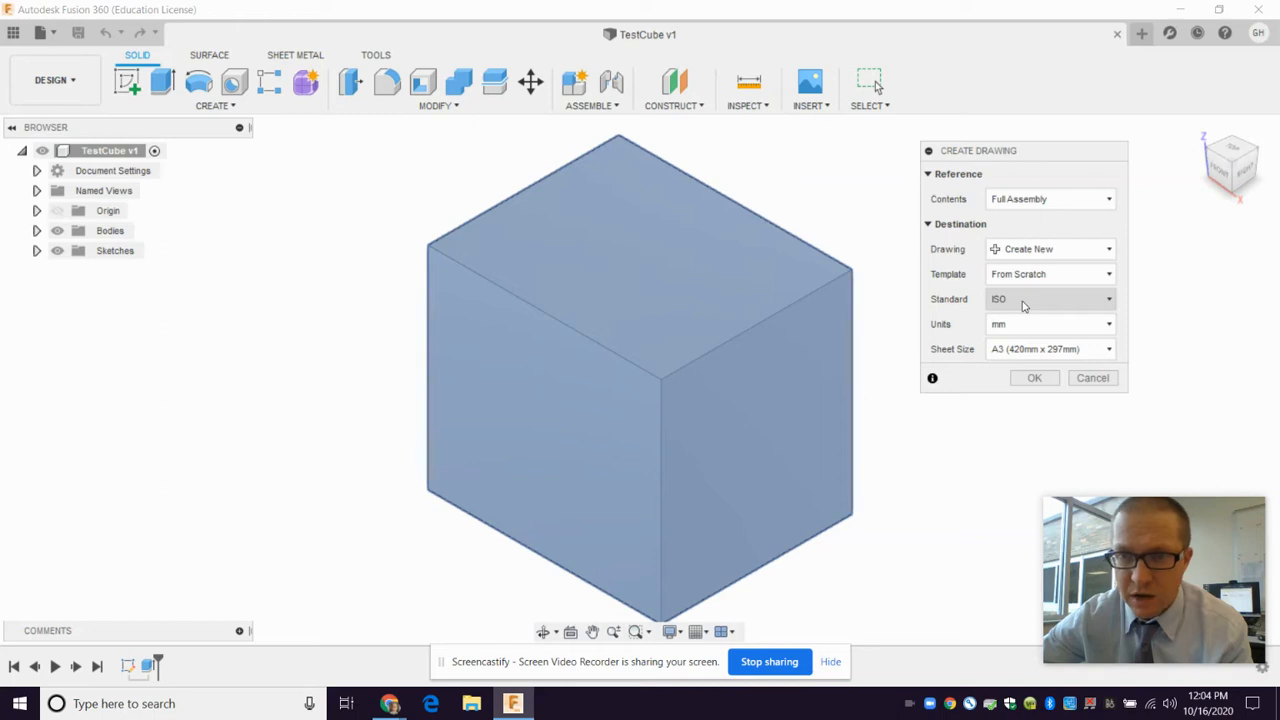
# - Set the drawing units to inches and the sheet size to A4 (297mm x 210mm), and create the drawing
pyautogui.click(1014, 324)
pyautogui.click(1014, 350)
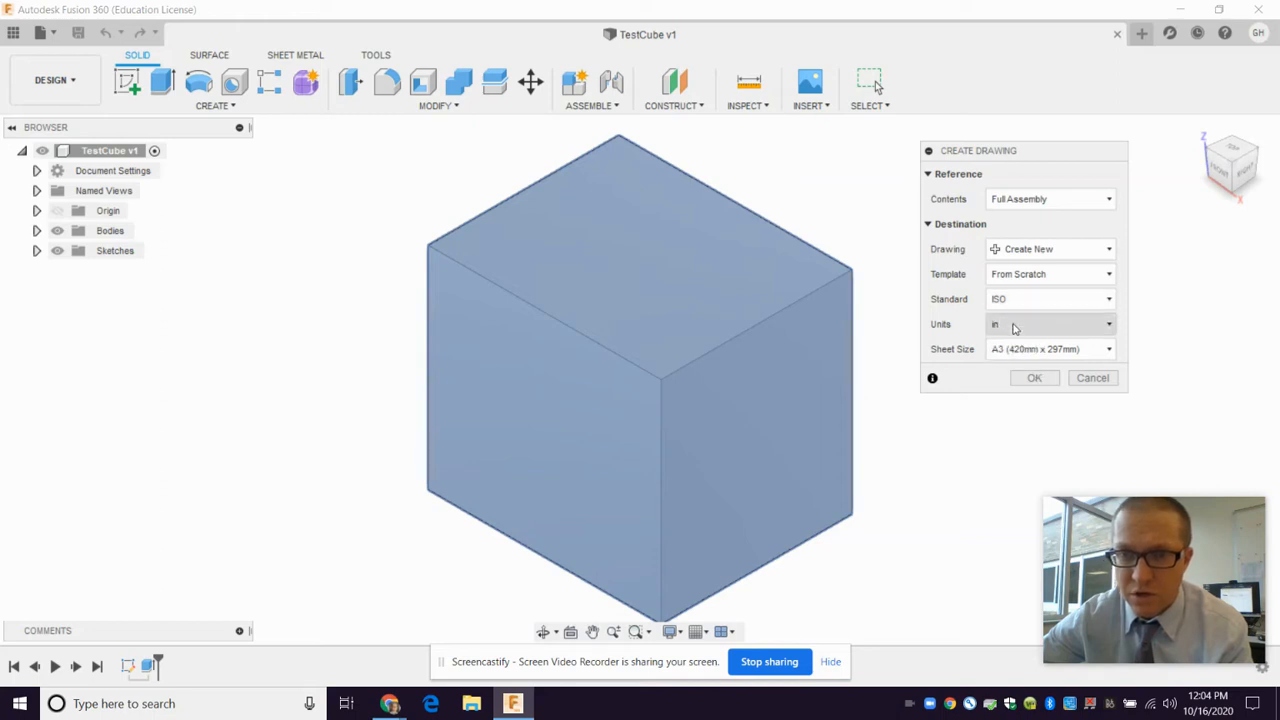
pyautogui.click(1006, 350)
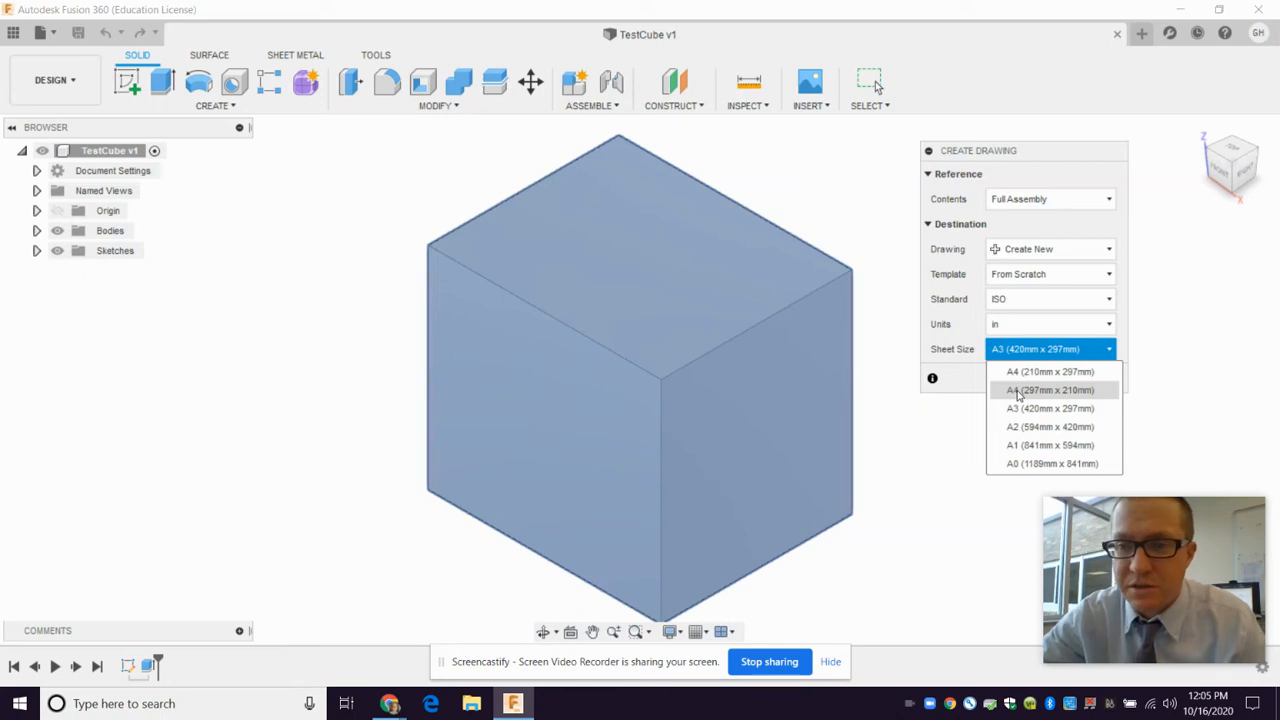
pyautogui.click(1018, 392)
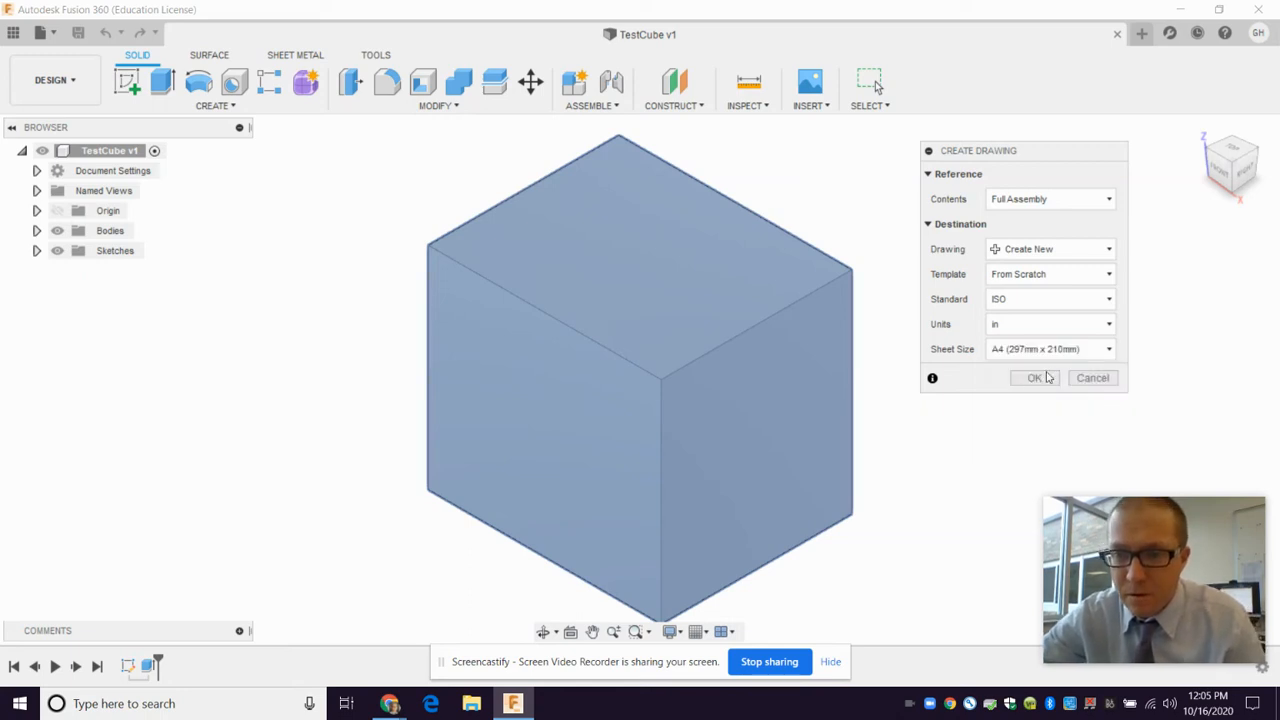
pyautogui.click(1047, 377)
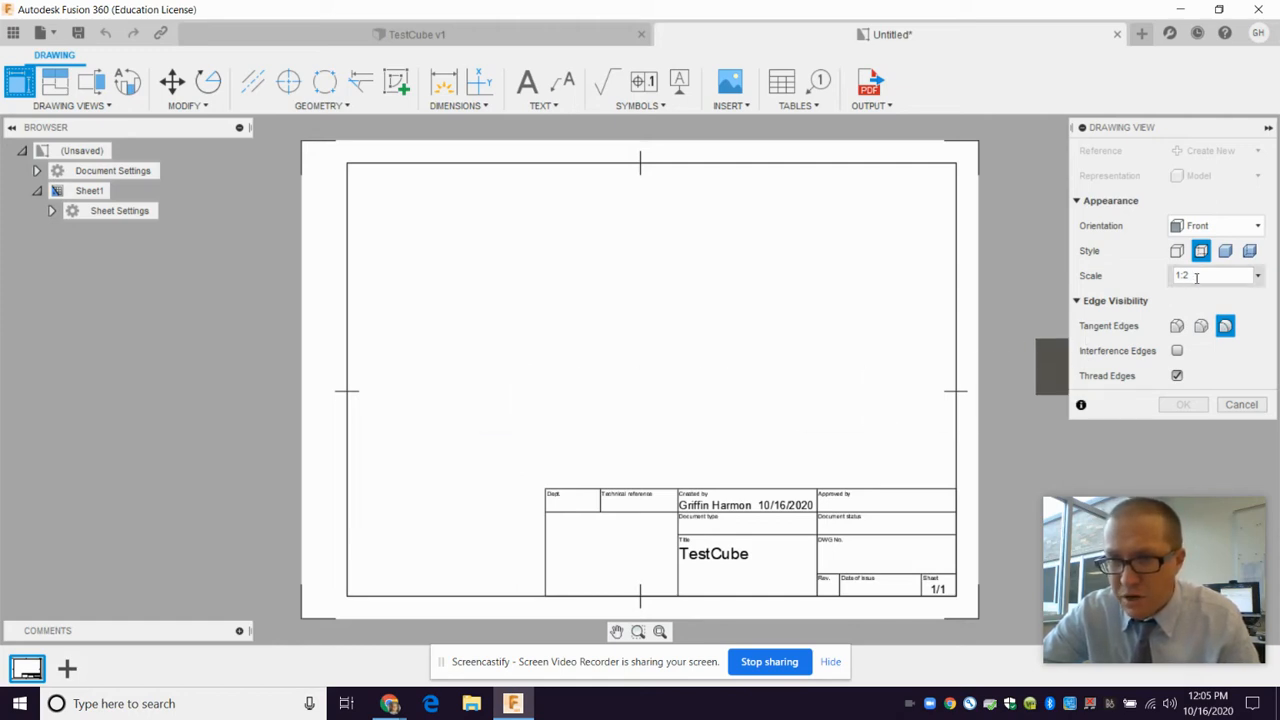
# - Set the base view scale to 1 and place the front view on the left half of the sheet
pyautogui.click(1257, 275)
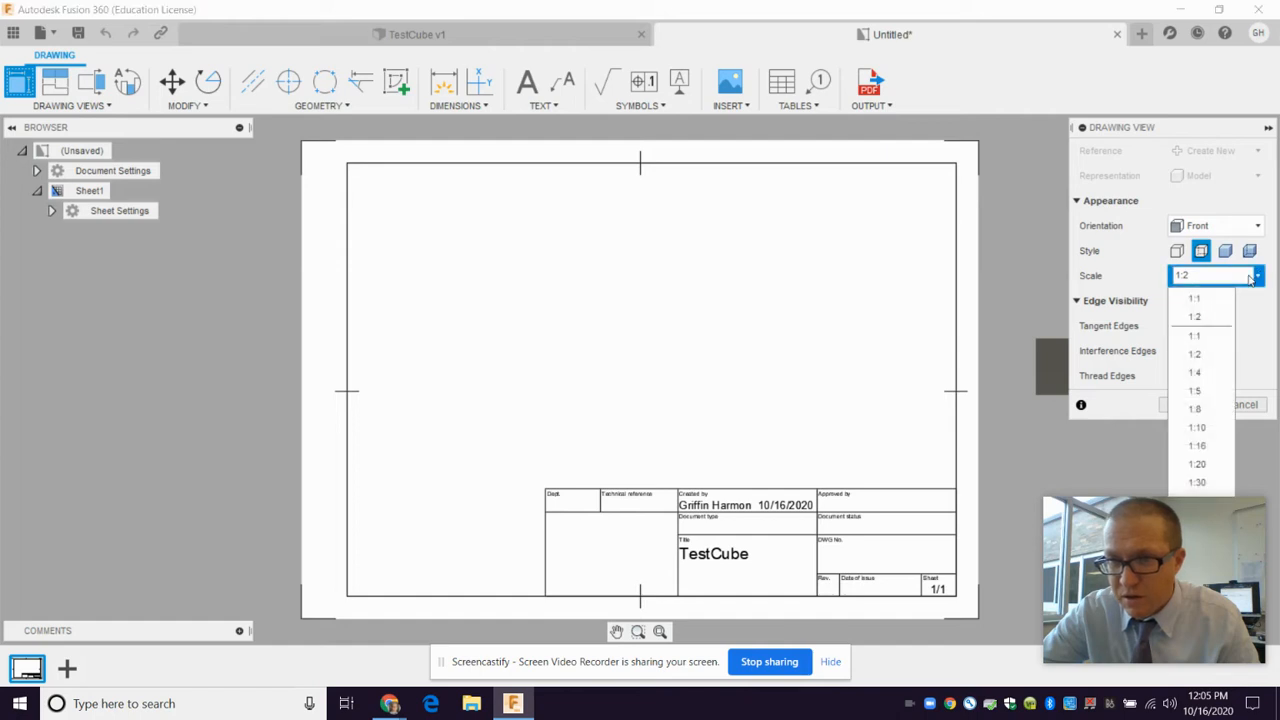
pyautogui.click(1210, 298)
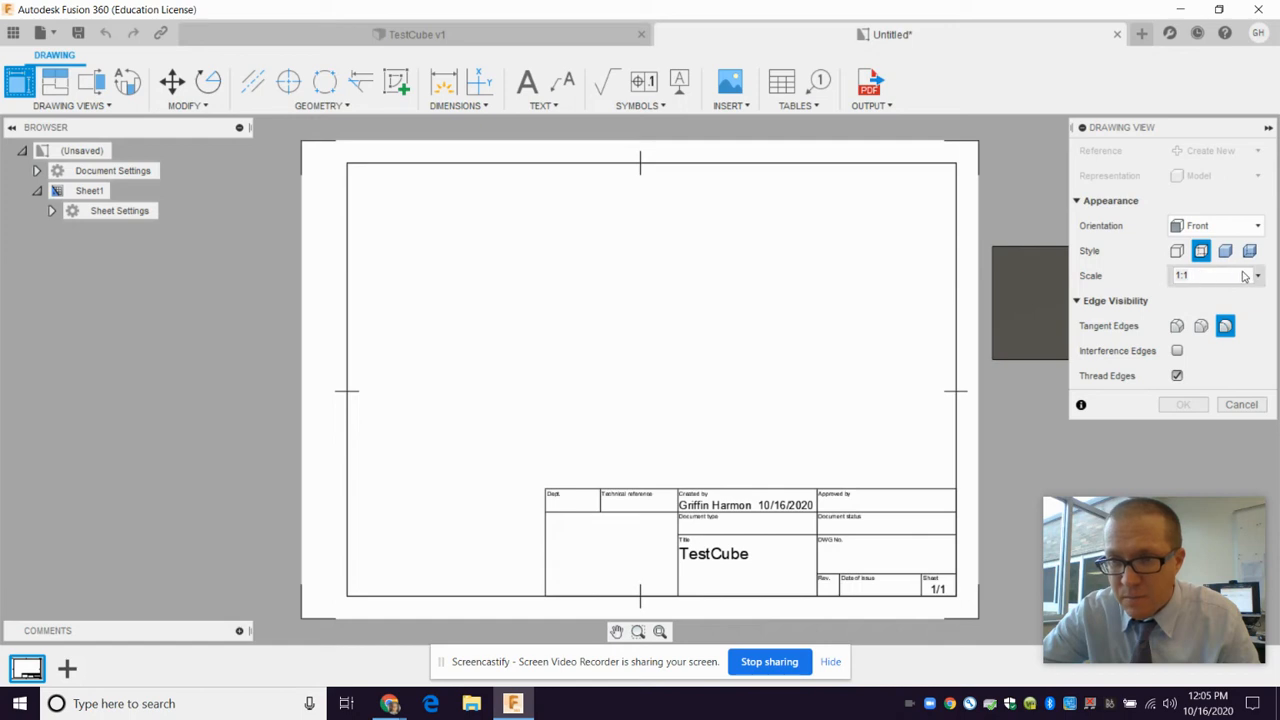
pyautogui.click(1245, 275)
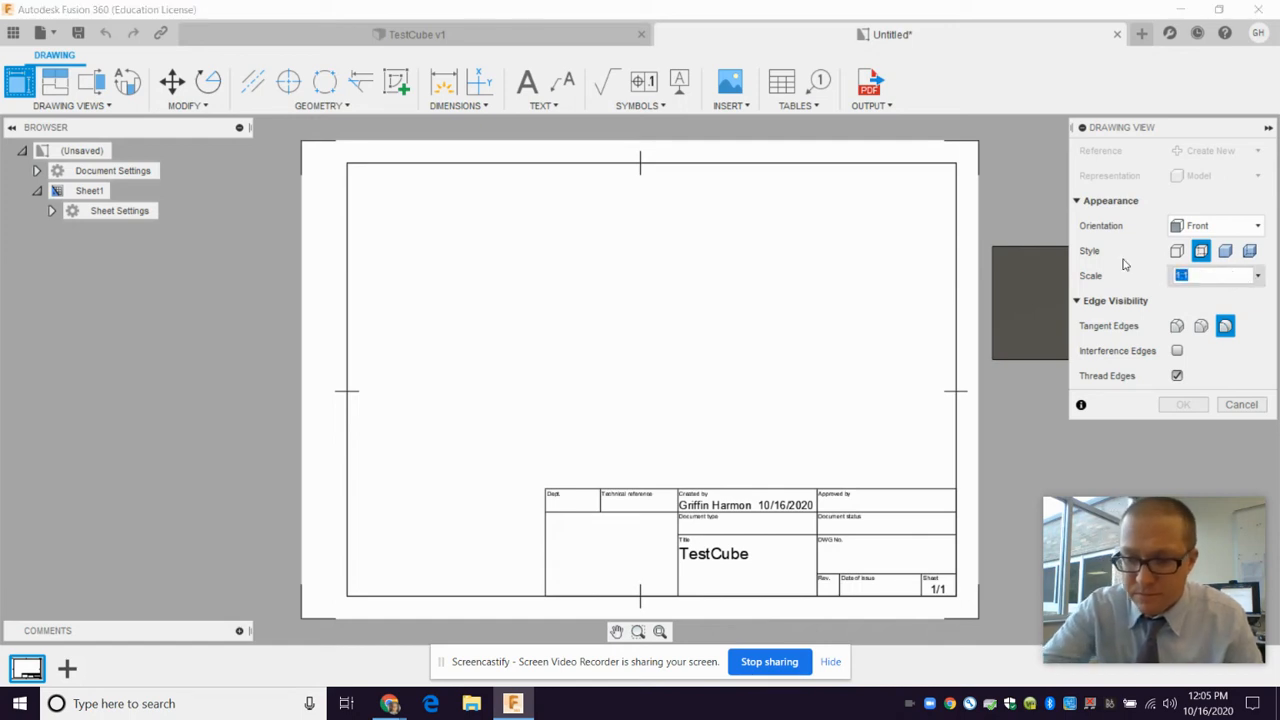
pyautogui.write('.75')
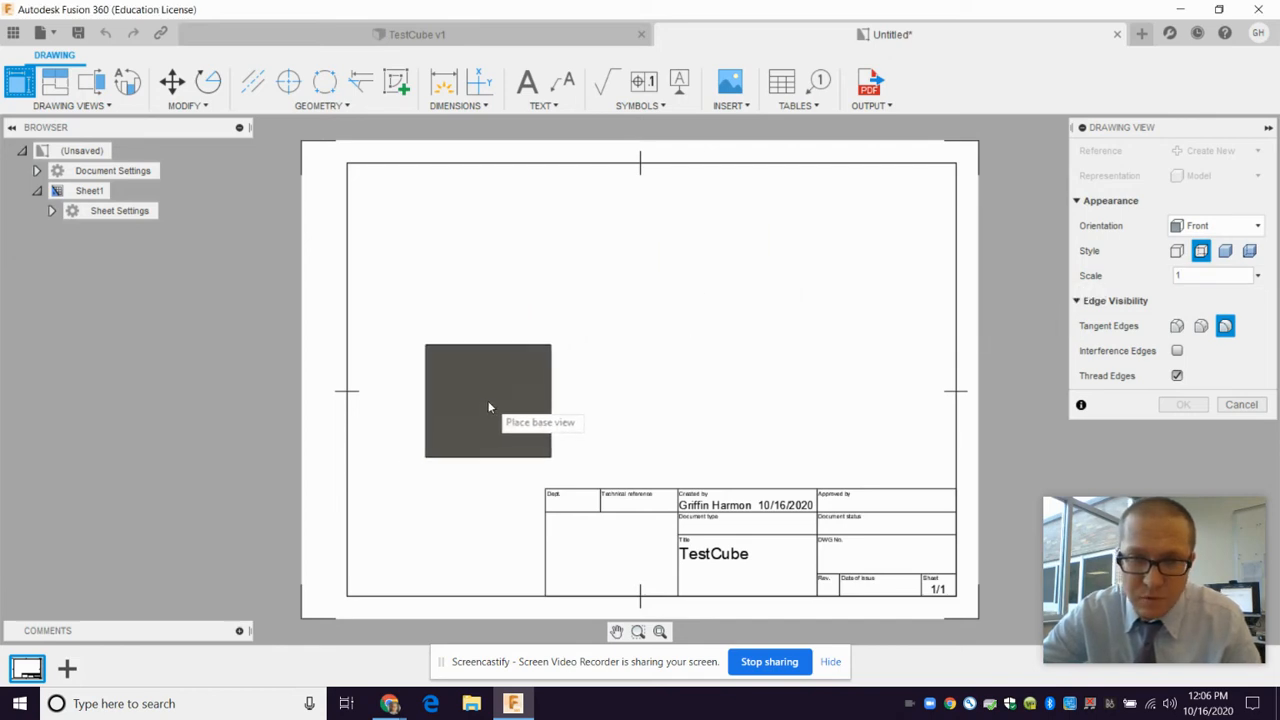
pyautogui.click(491, 401)
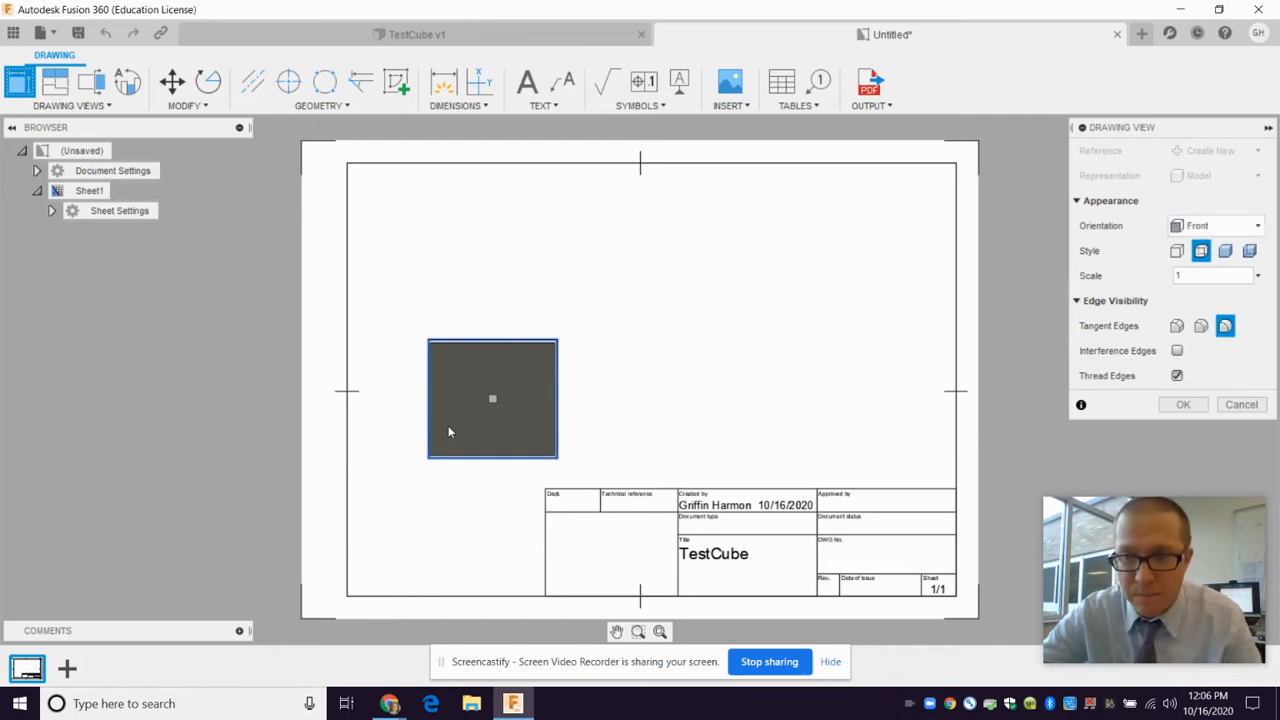
# - Hide the sheet's title block and move the front view lower on the sheet
pyautogui.click(53, 211)
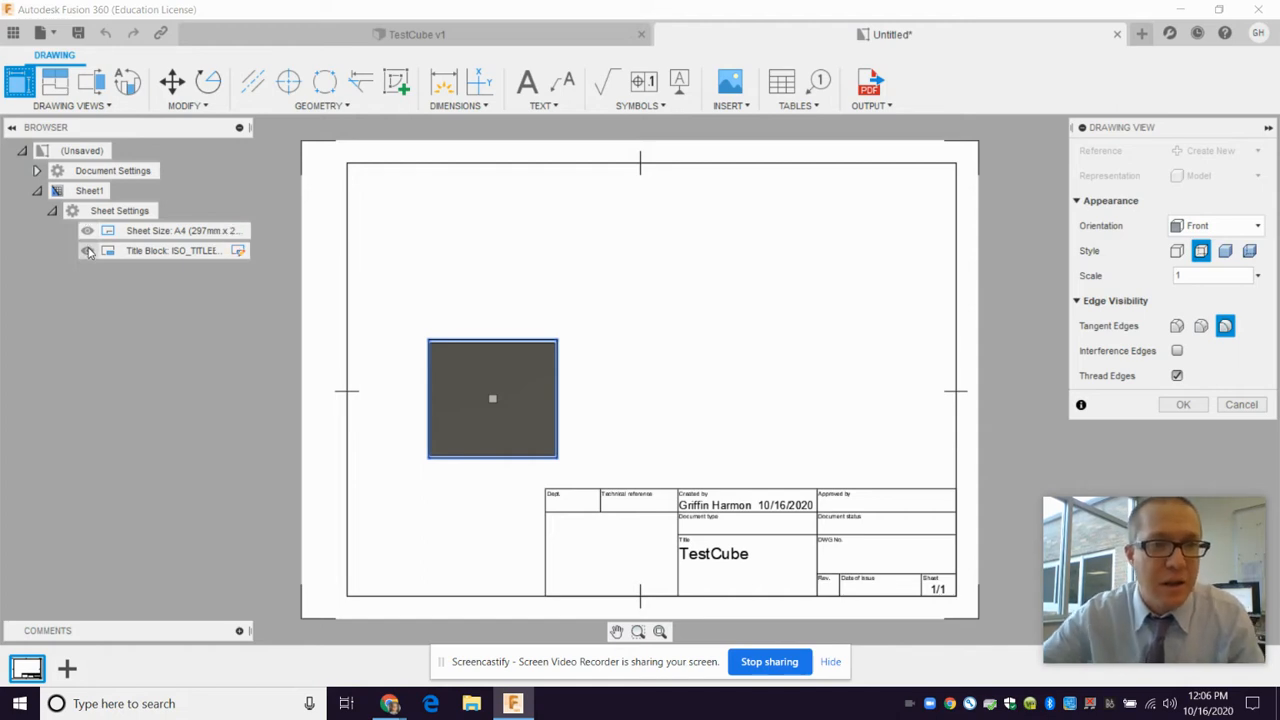
pyautogui.click(88, 251)
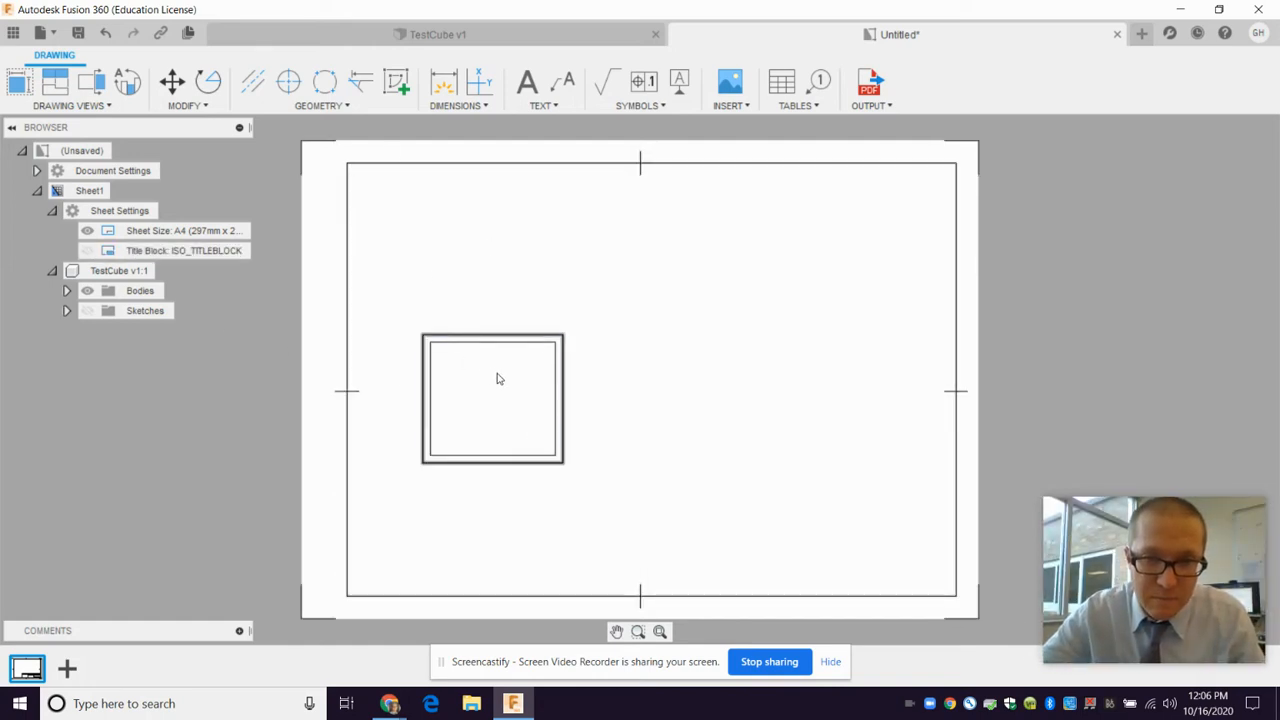
pyautogui.moveTo(499, 379)
pyautogui.mouseDown()
pyautogui.moveTo(488, 444)
pyautogui.moveTo(504, 410)
pyautogui.mouseUp()
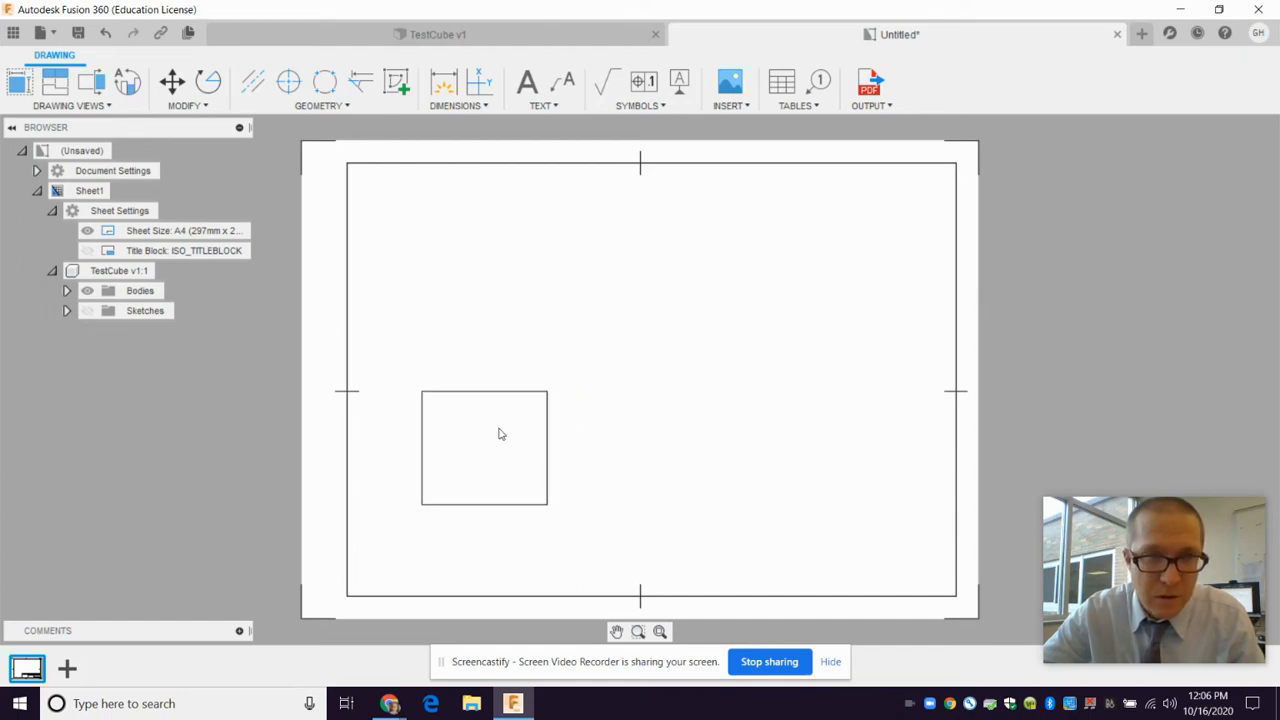
# - Project three views from the front view: one above it, one to its right, and an isometric in the sheet's upper right
pyautogui.click(52, 86)
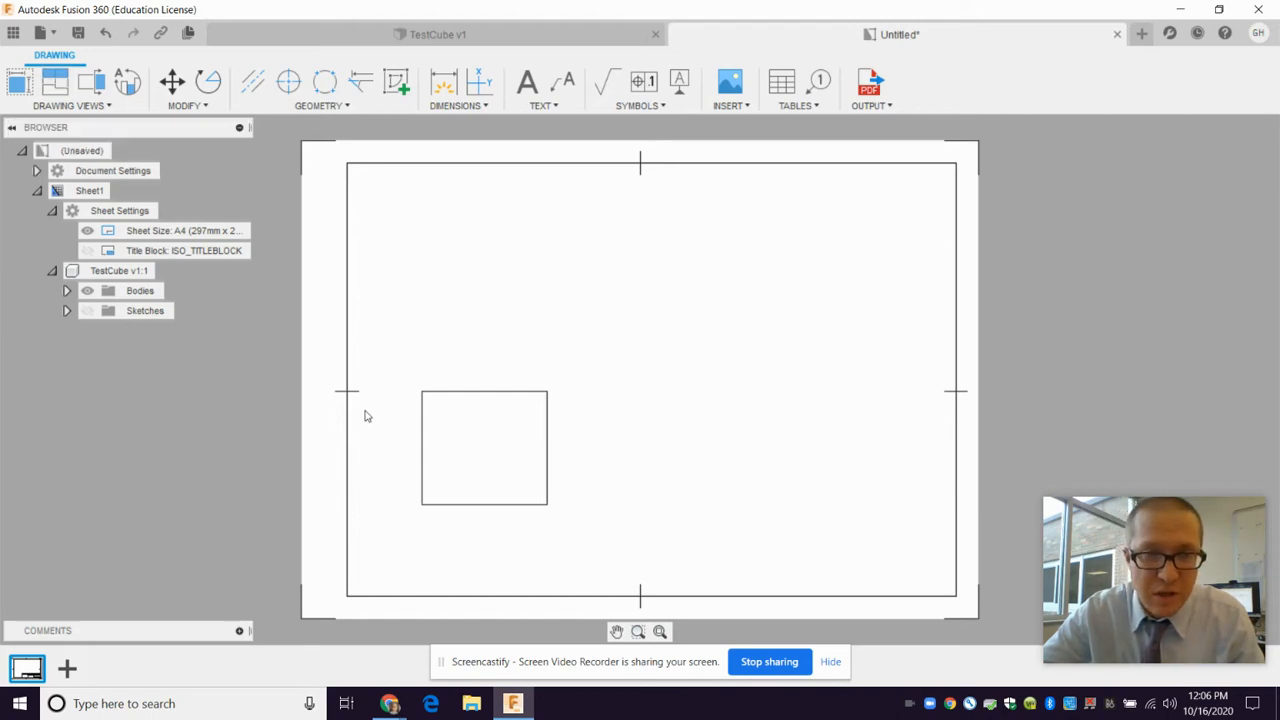
pyautogui.click(55, 82)
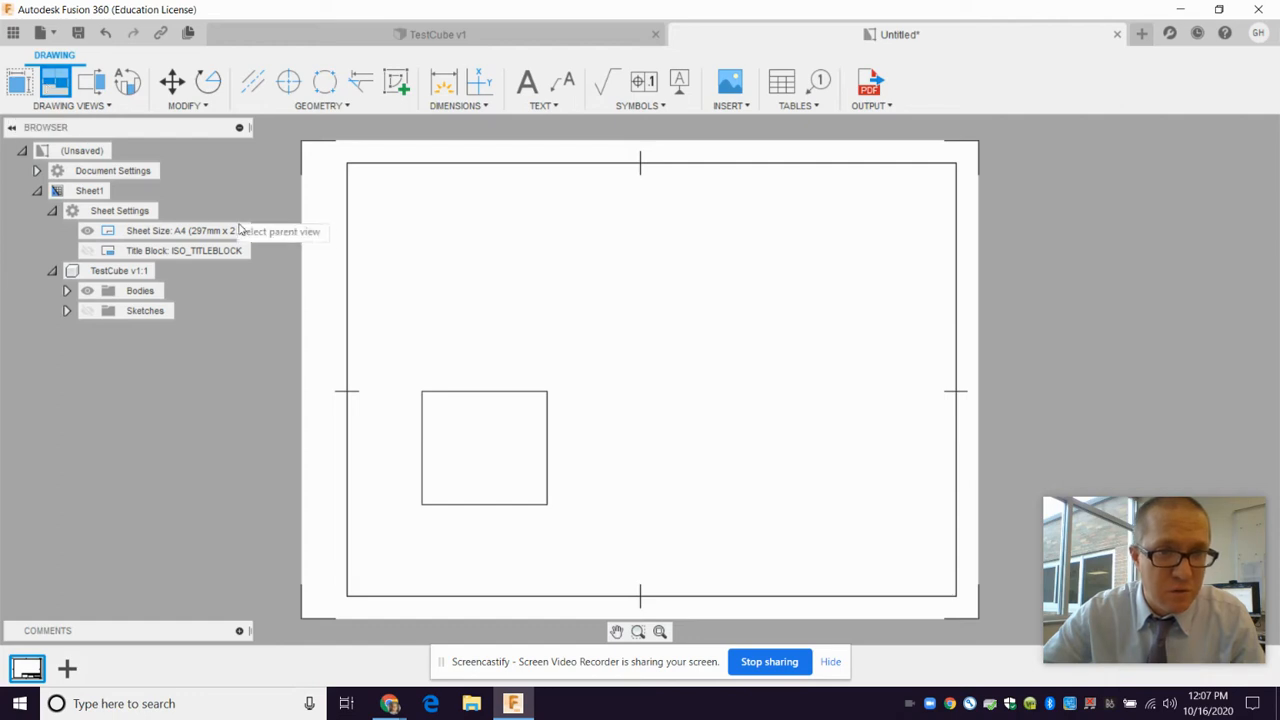
pyautogui.click(488, 467)
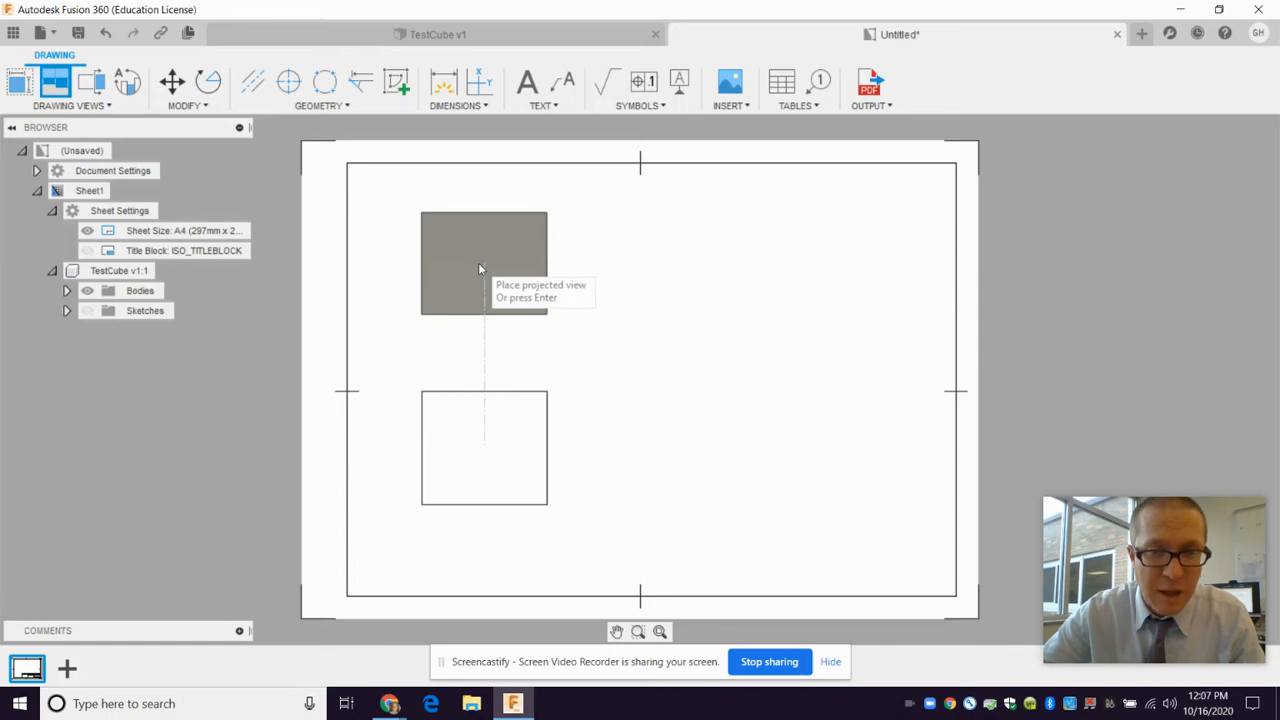
pyautogui.click(479, 264)
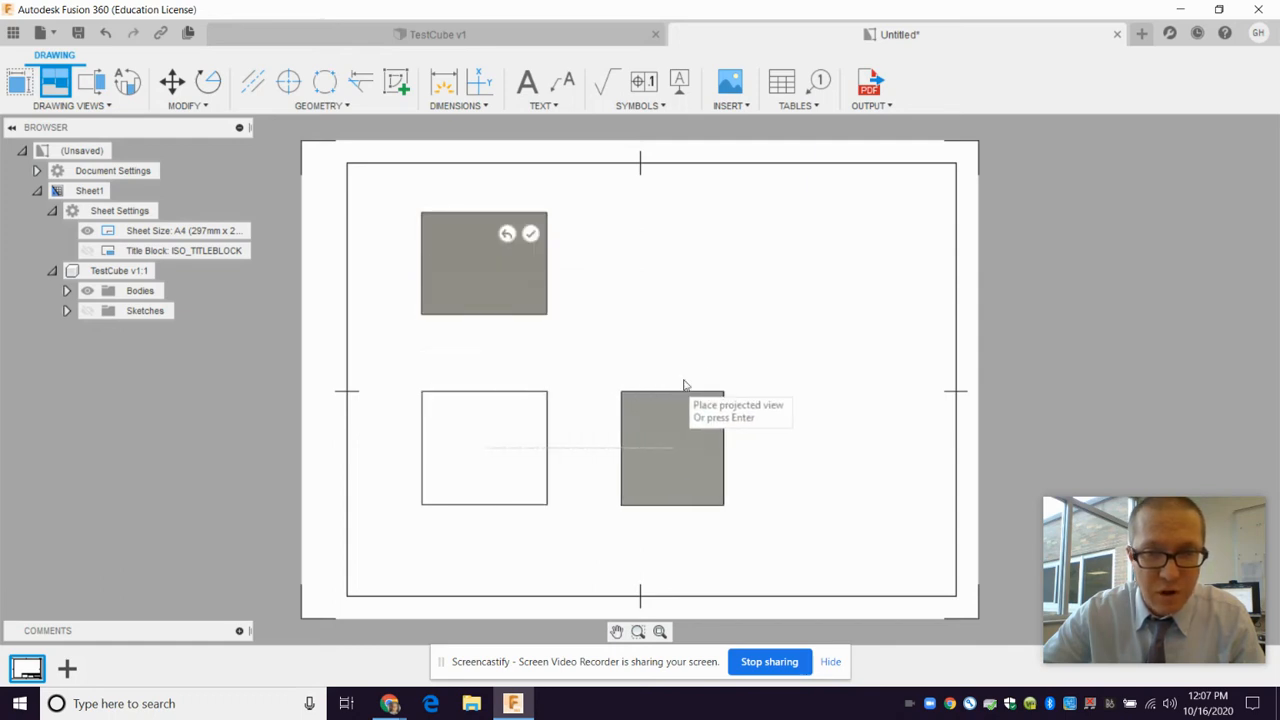
pyautogui.click(779, 430)
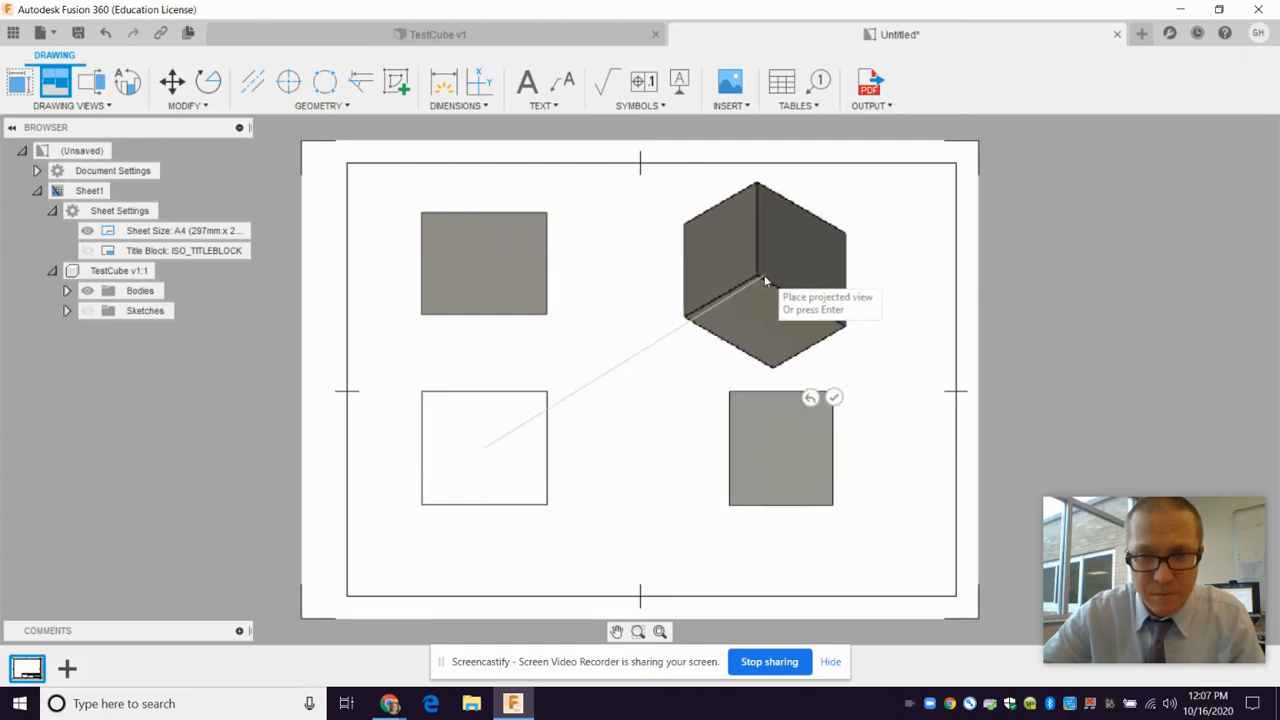
pyautogui.click(764, 275)
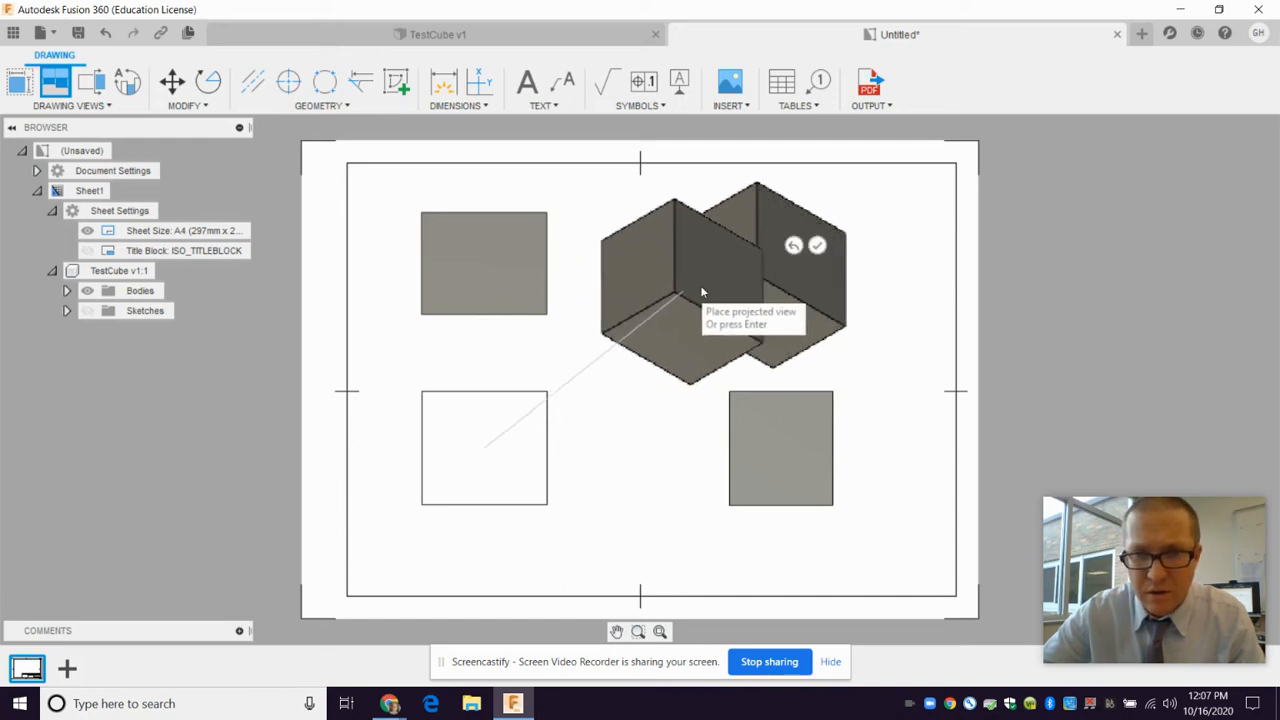
pyautogui.click(818, 246)
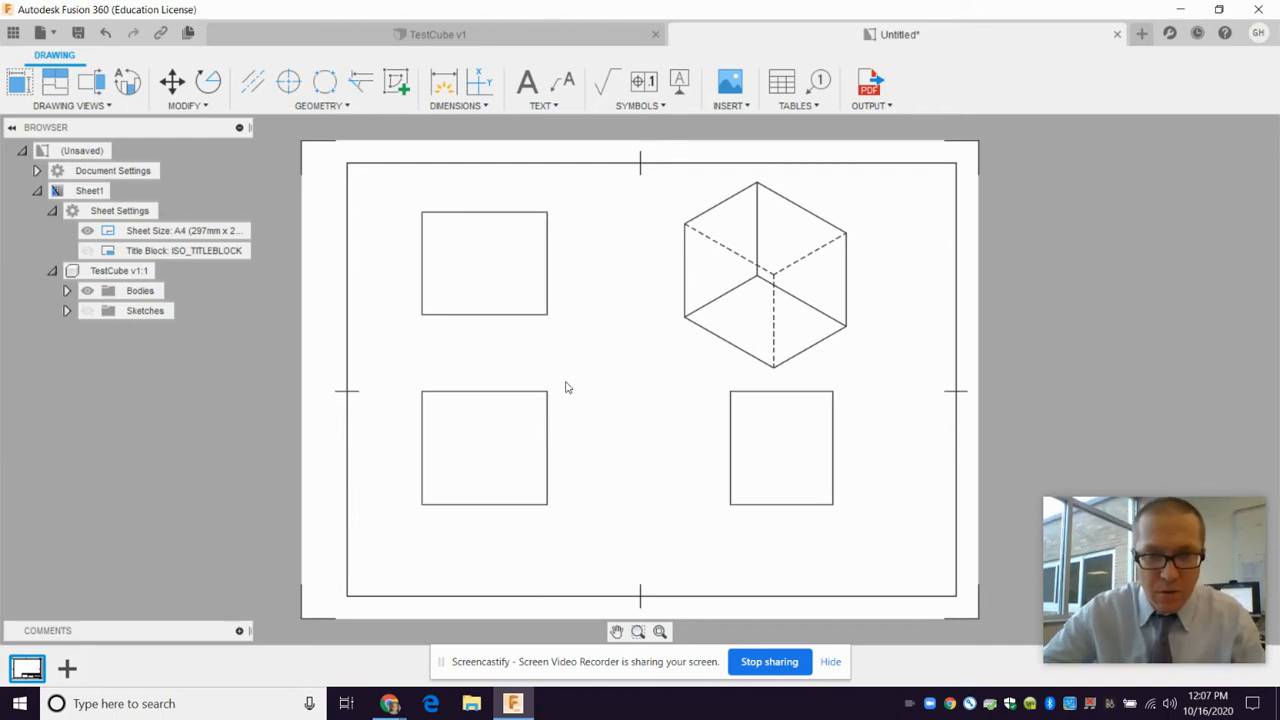
# - Move the front view slightly right and down on the sheet
pyautogui.click(488, 431)
pyautogui.click(484, 448)
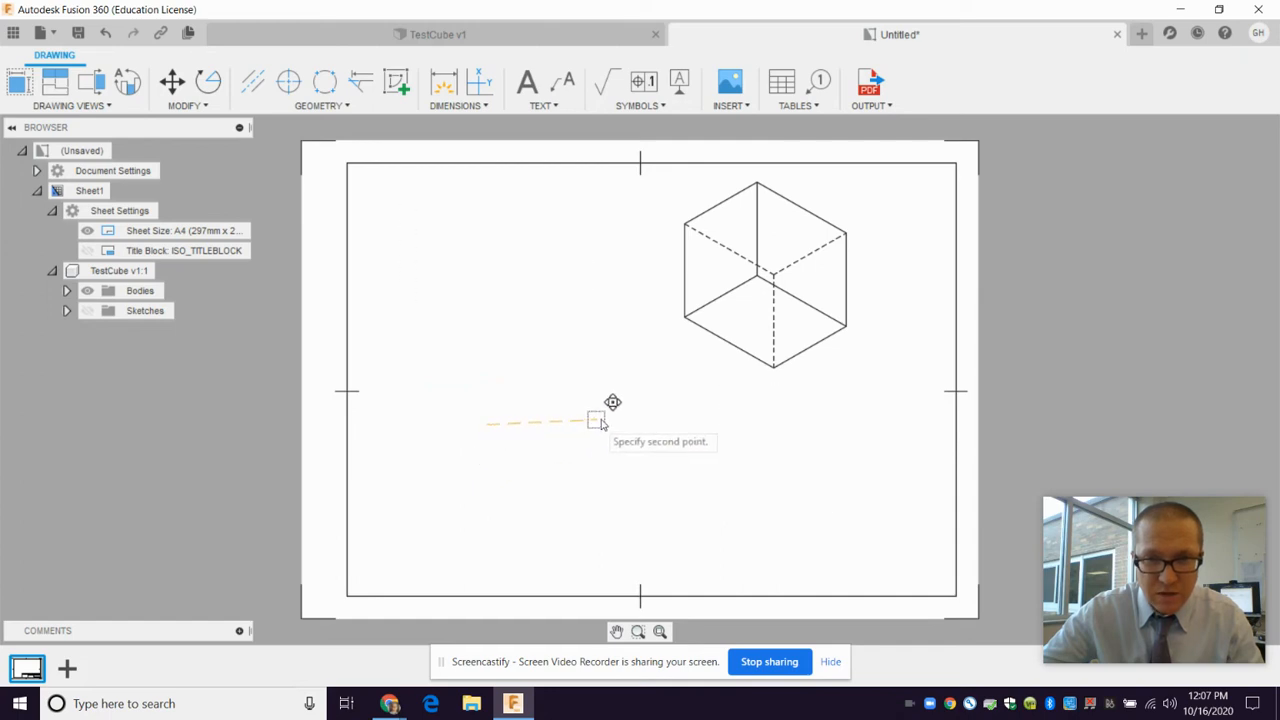
pyautogui.click(498, 432)
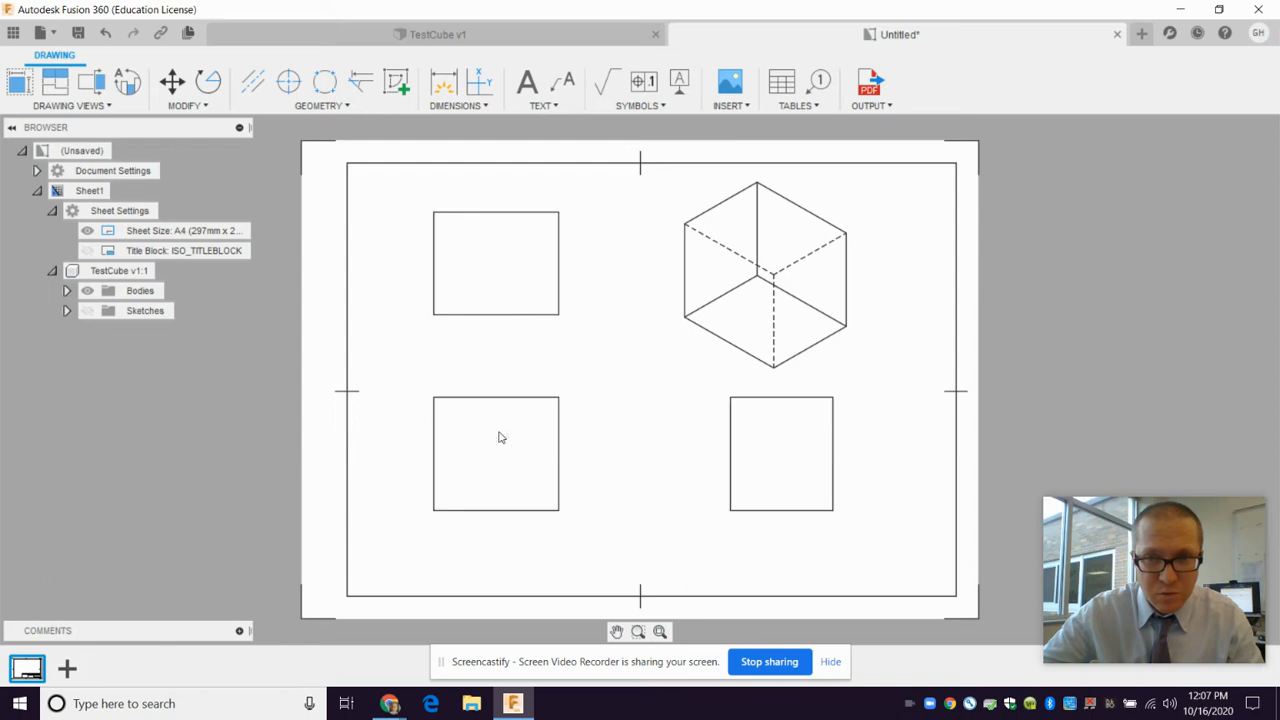
# - Shift the side view and the isometric view to the right so they line up roughly above each other
pyautogui.click(744, 390)
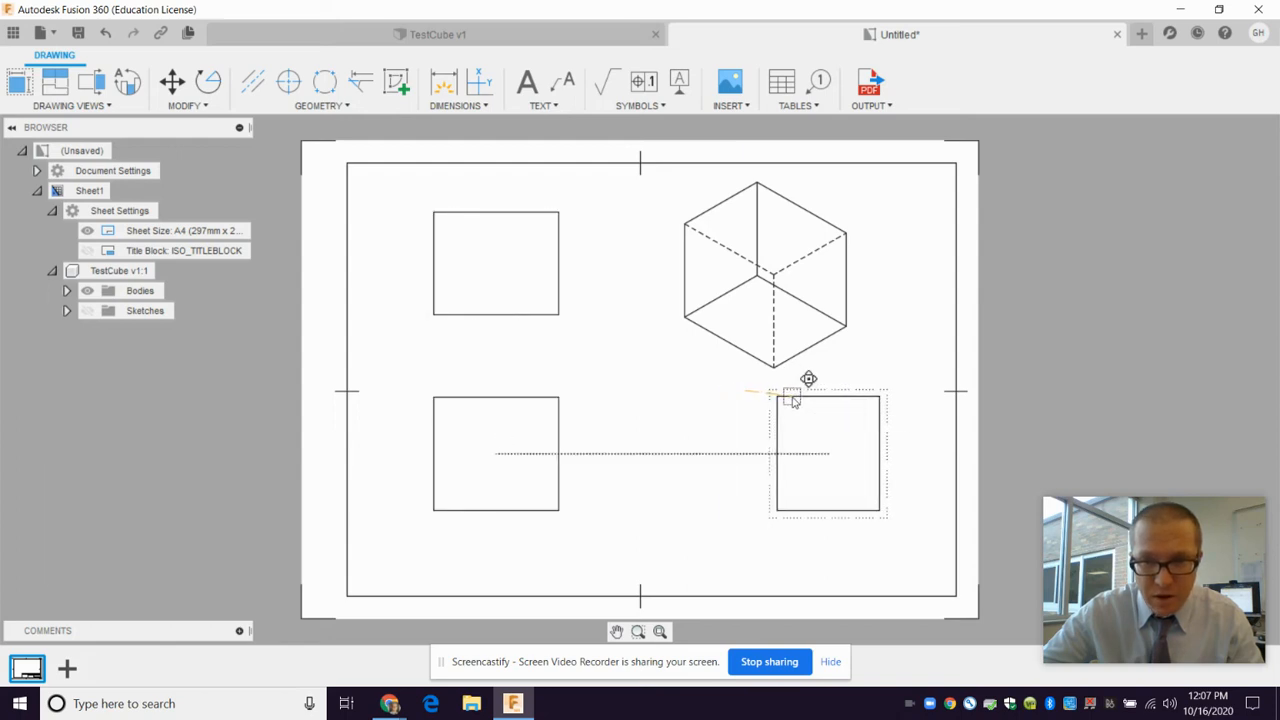
pyautogui.click(790, 402)
pyautogui.click(828, 453)
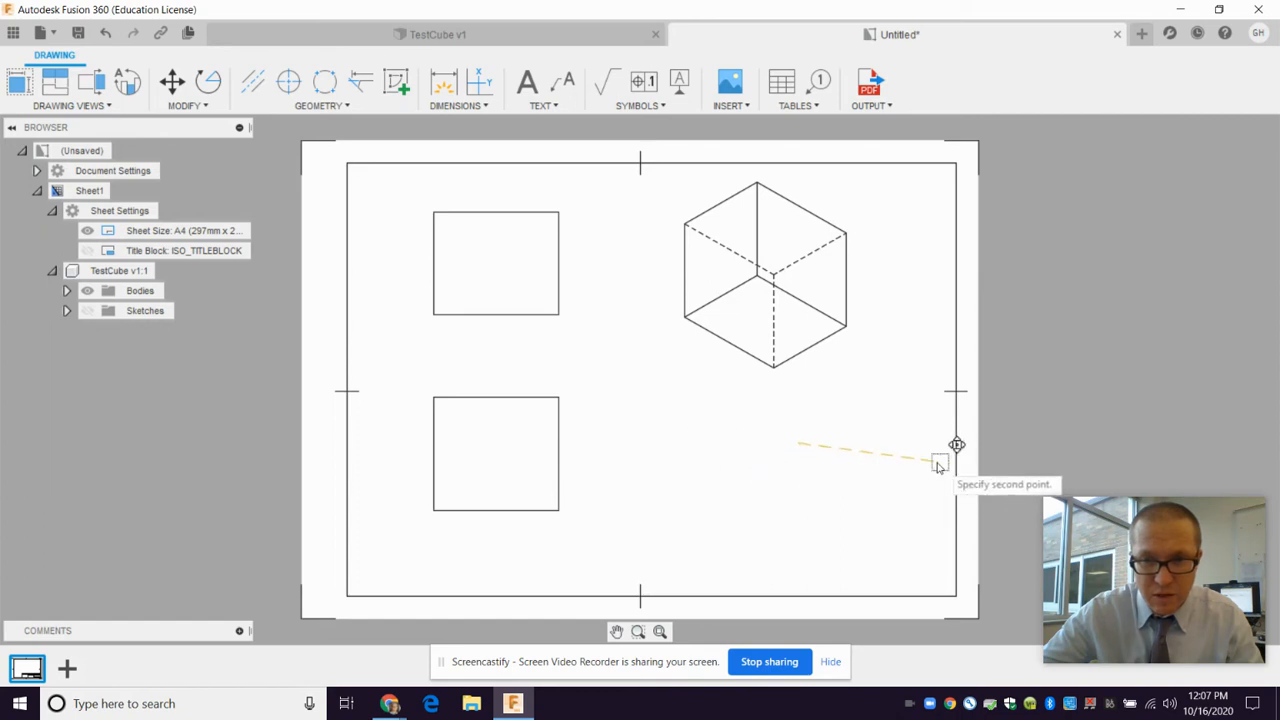
pyautogui.click(775, 449)
pyautogui.click(771, 185)
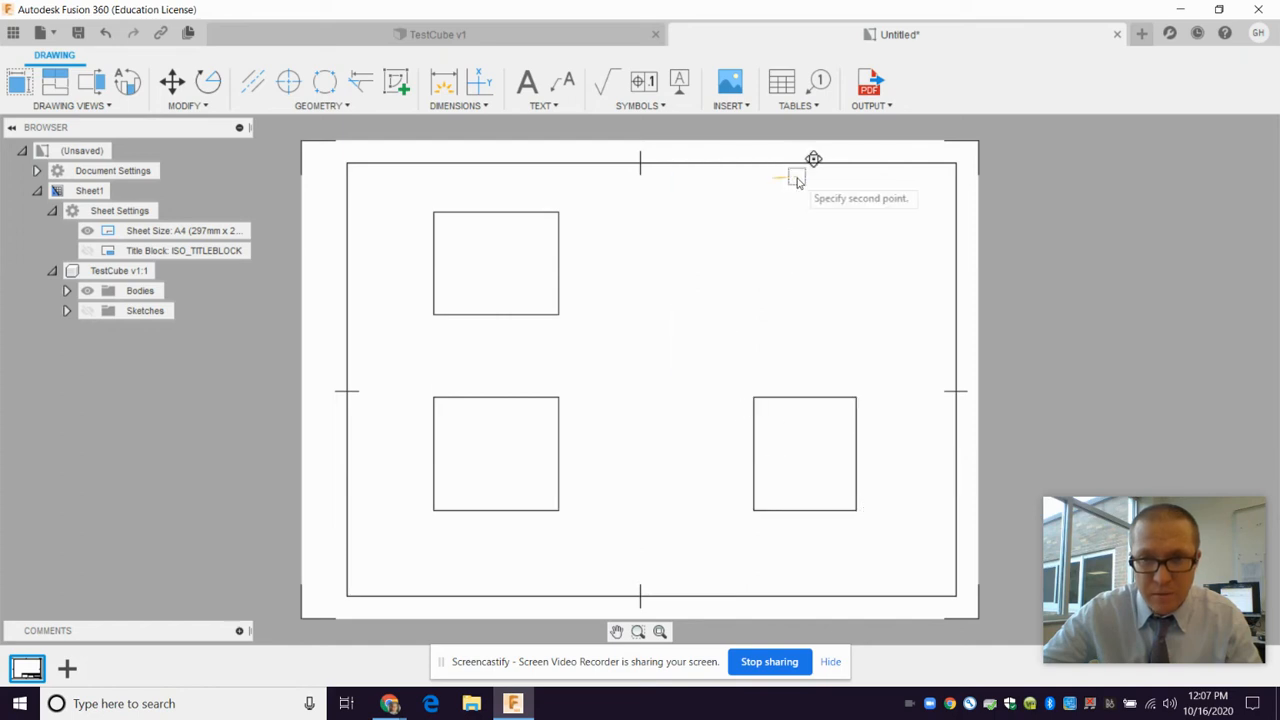
pyautogui.click(801, 189)
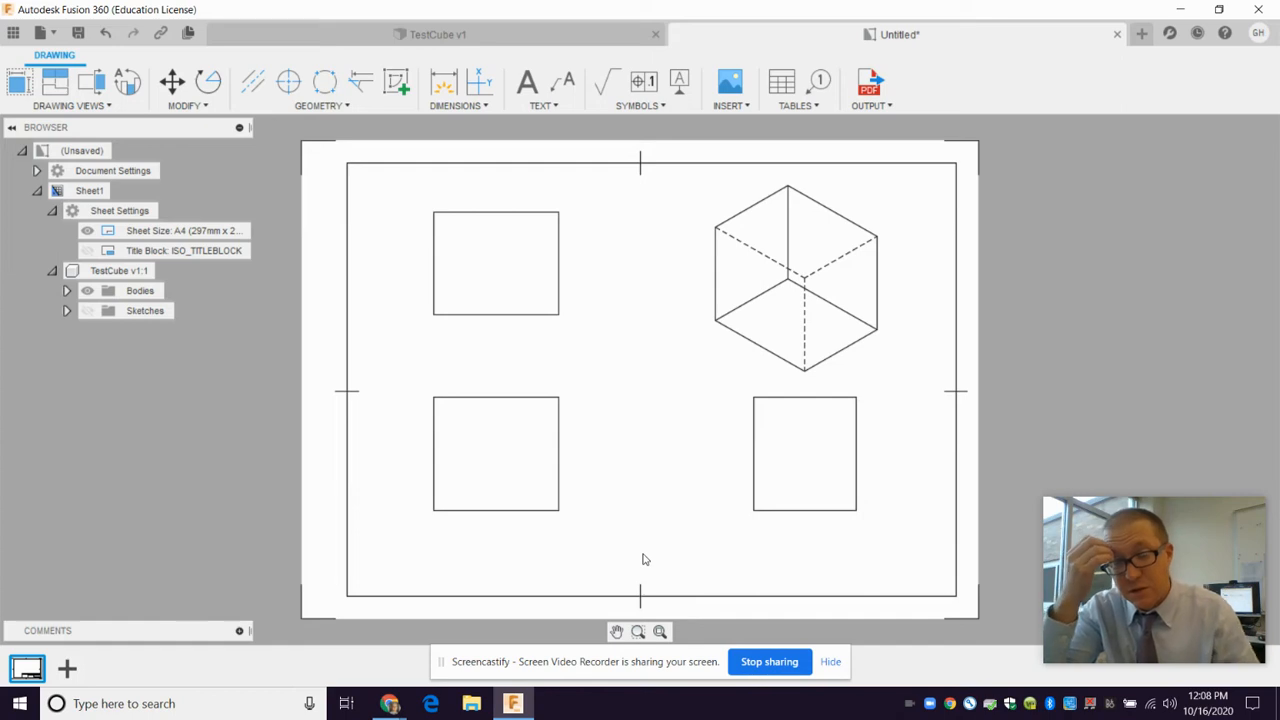
# - Change the isometric view's style to shaded without hidden edges
pyautogui.doubleClick(790, 212)
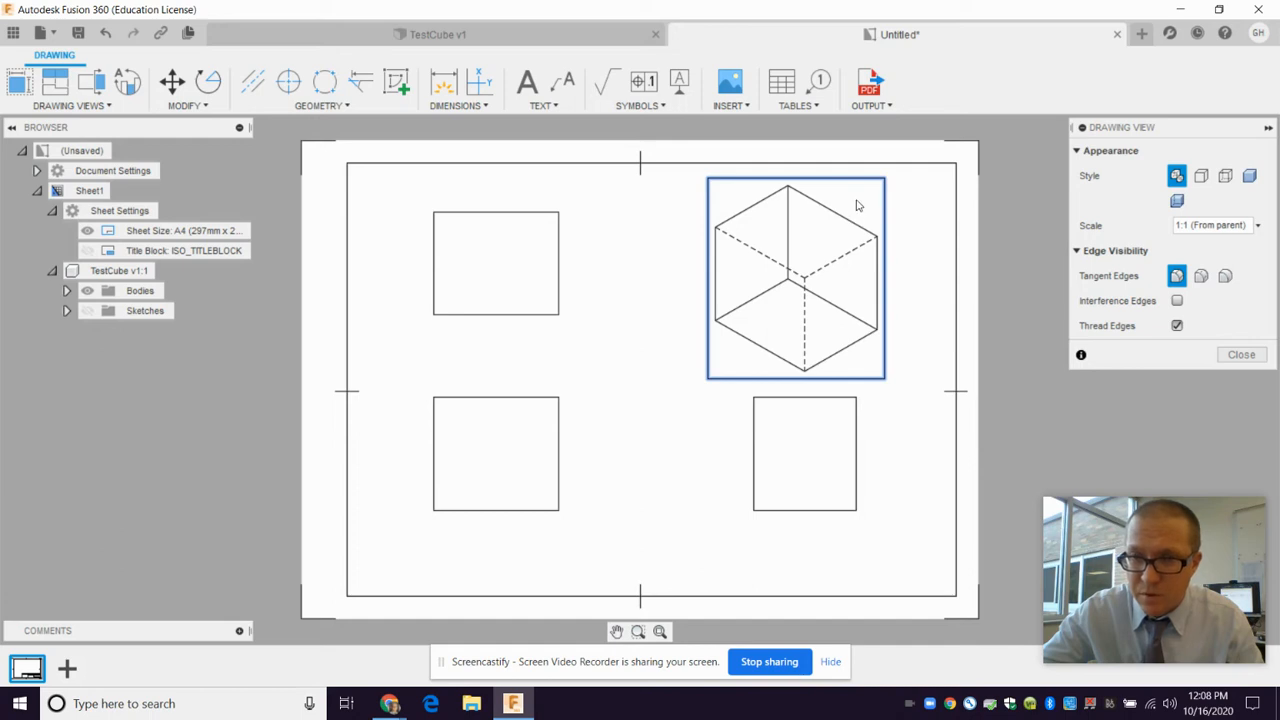
pyautogui.click(1249, 176)
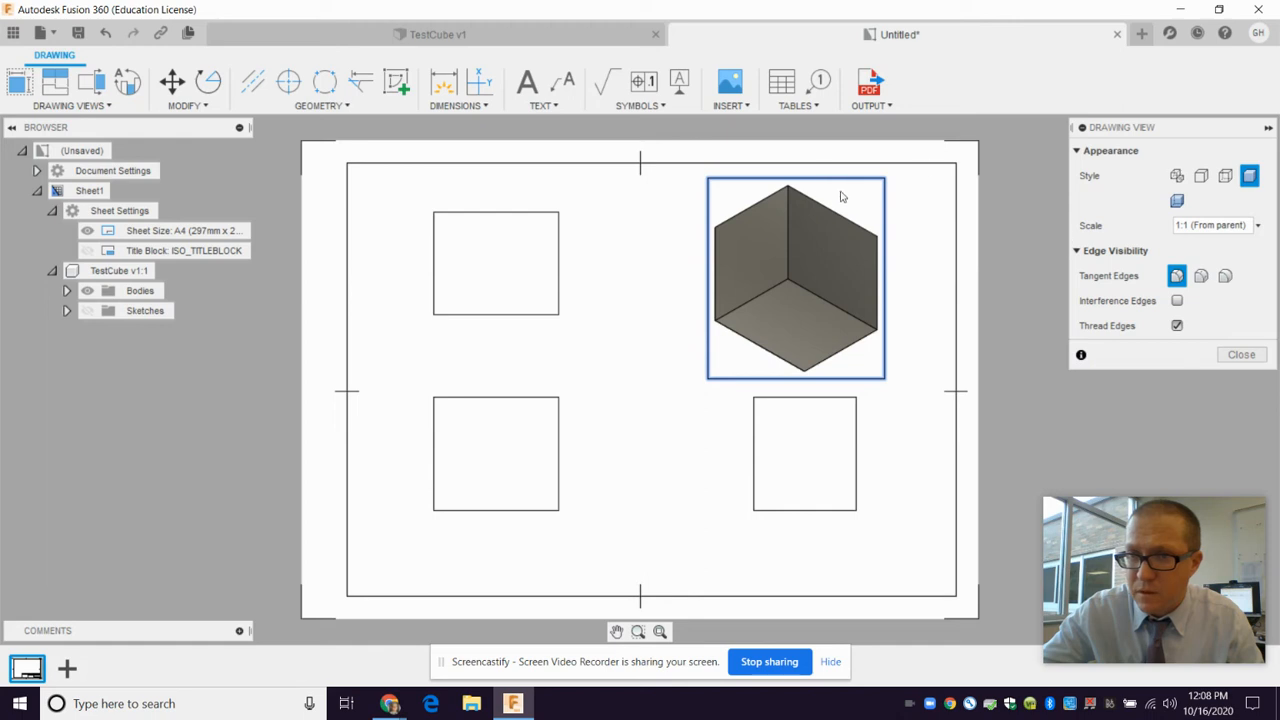
pyautogui.click(1240, 357)
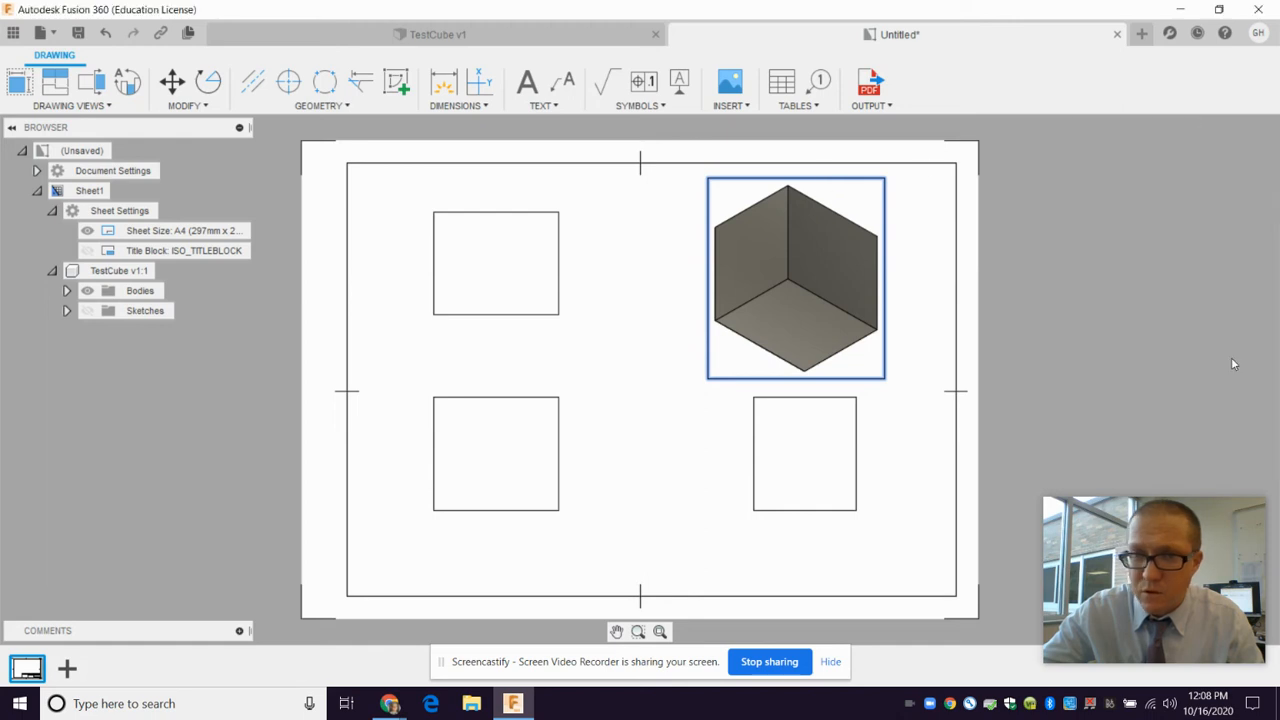
pyautogui.doubleClick(864, 201)
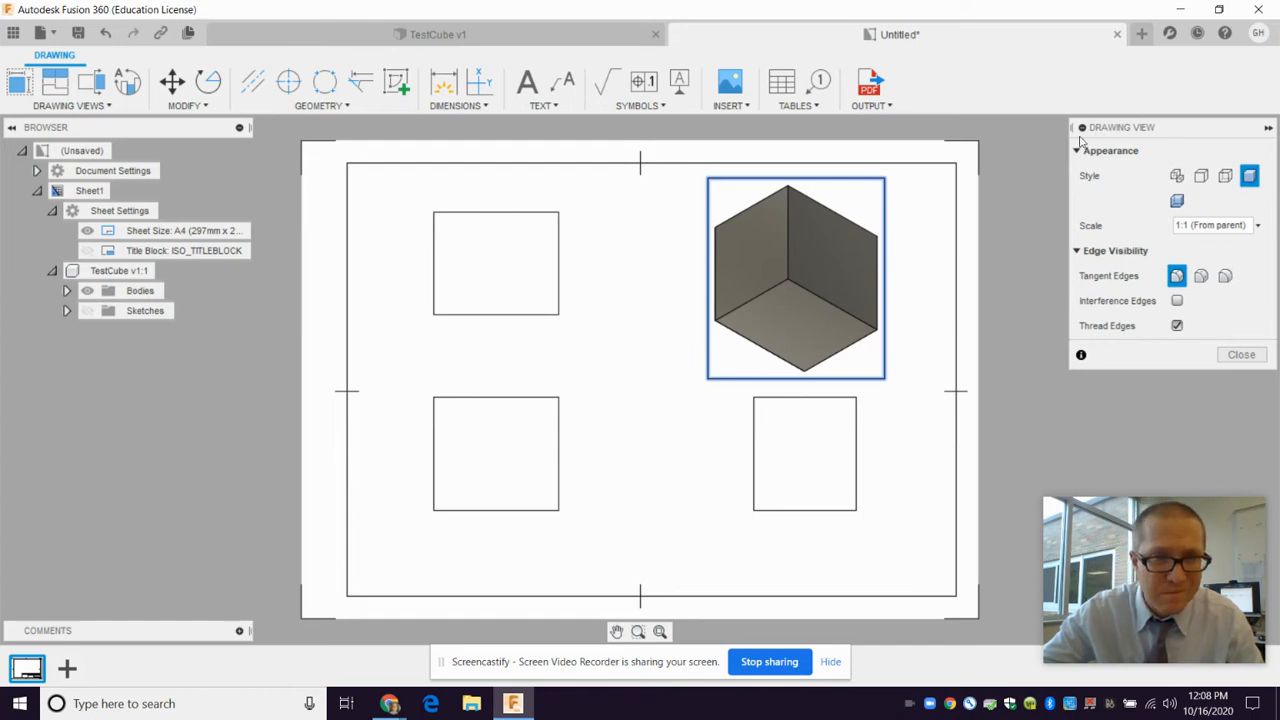
pyautogui.click(1241, 354)
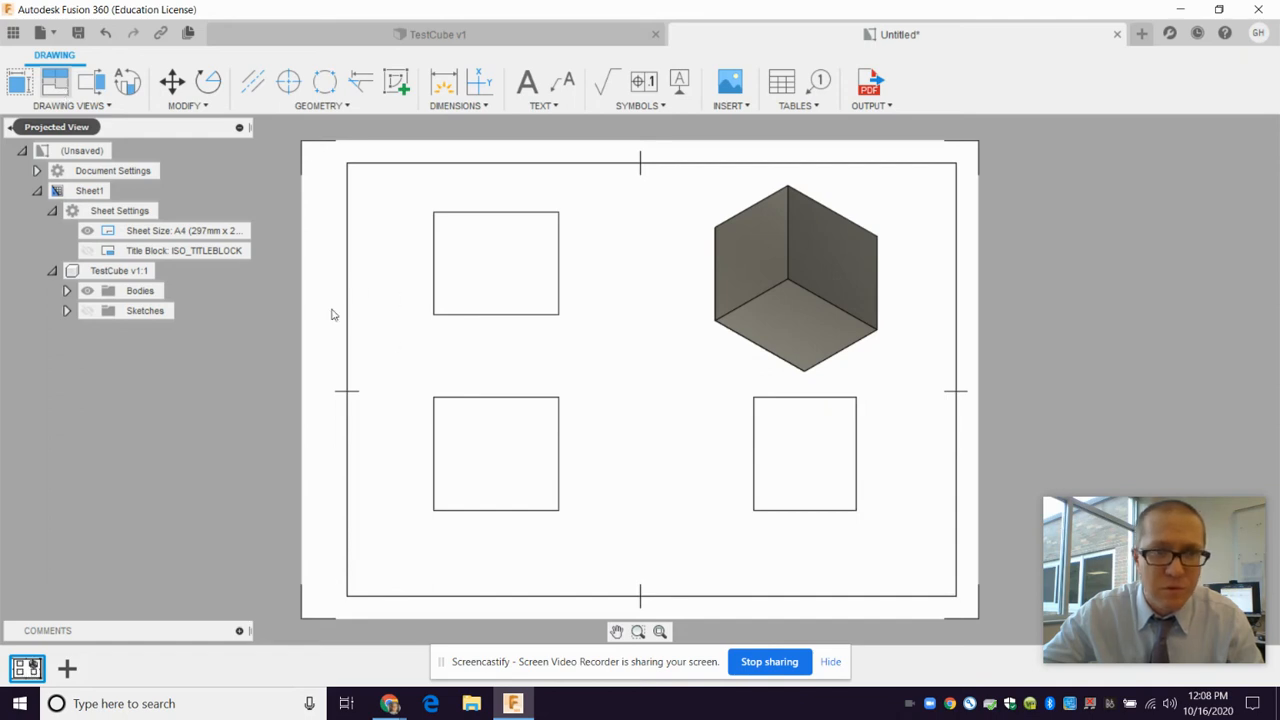
pyautogui.click(56, 84)
pyautogui.click(508, 450)
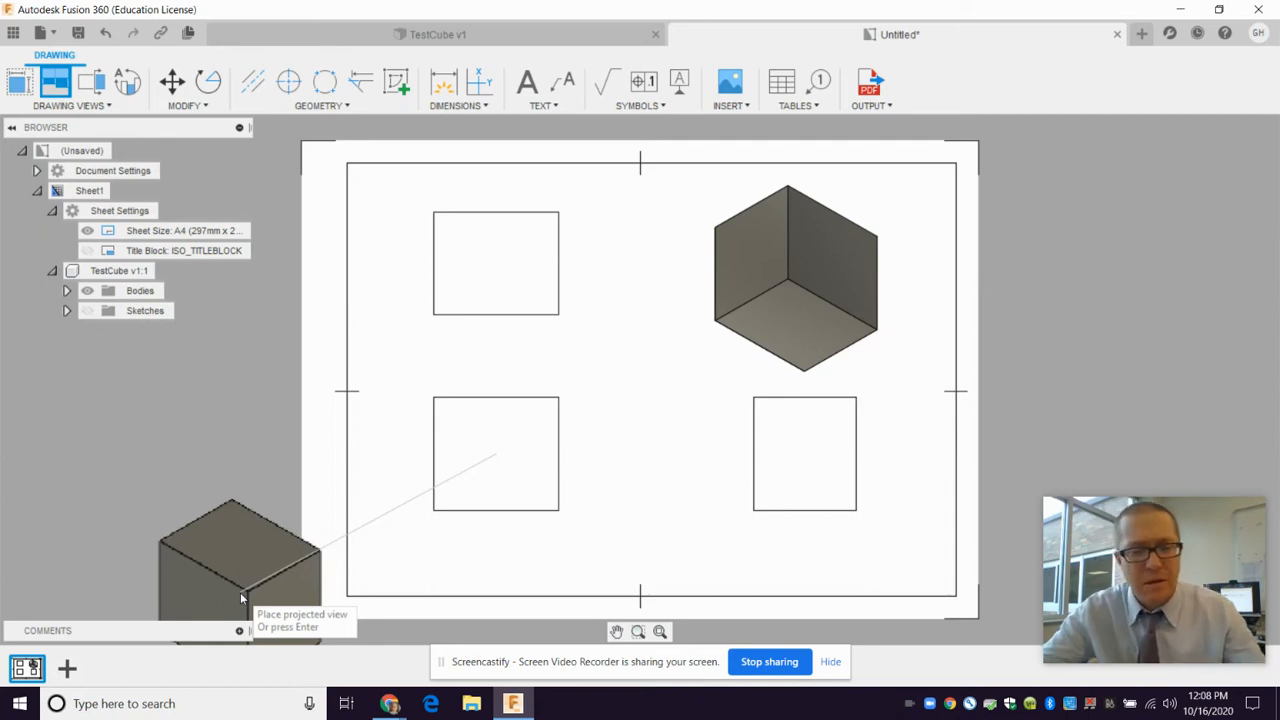
pyautogui.press('Return')
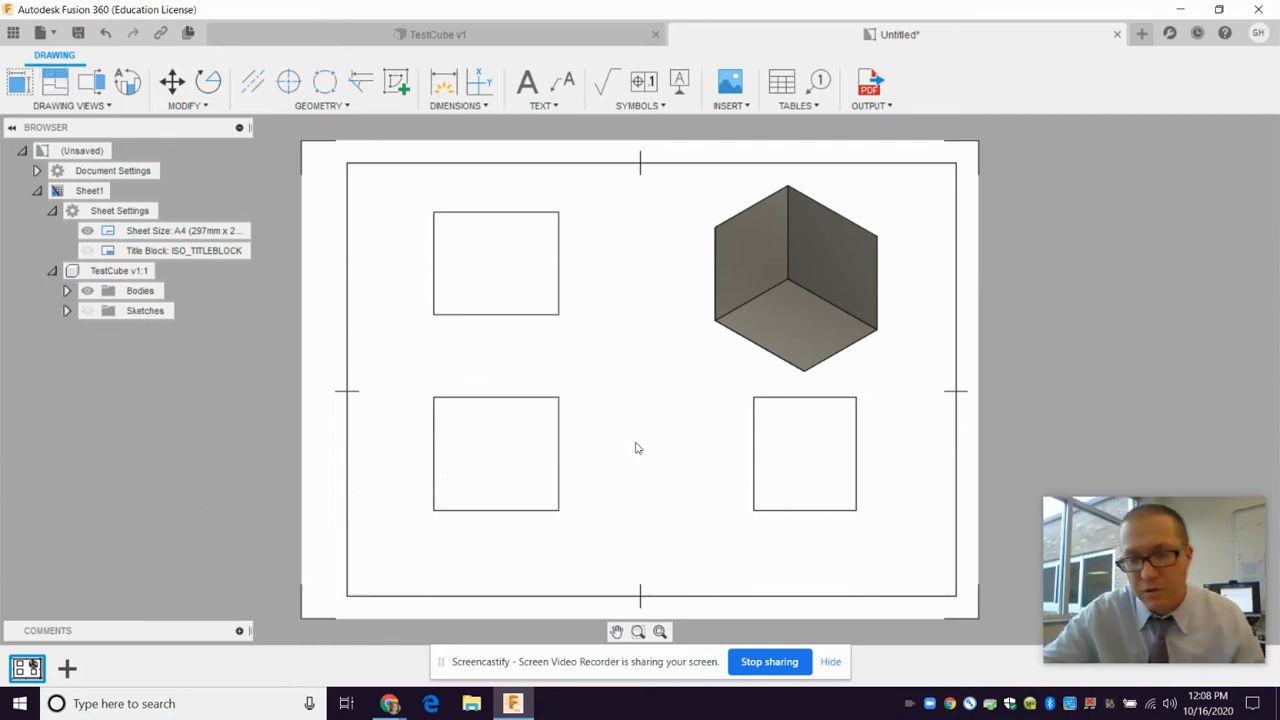
# - Place a text box in the sheet's lower-right corner, below the side view, and enter the author's name as its first line
pyautogui.click(528, 82)
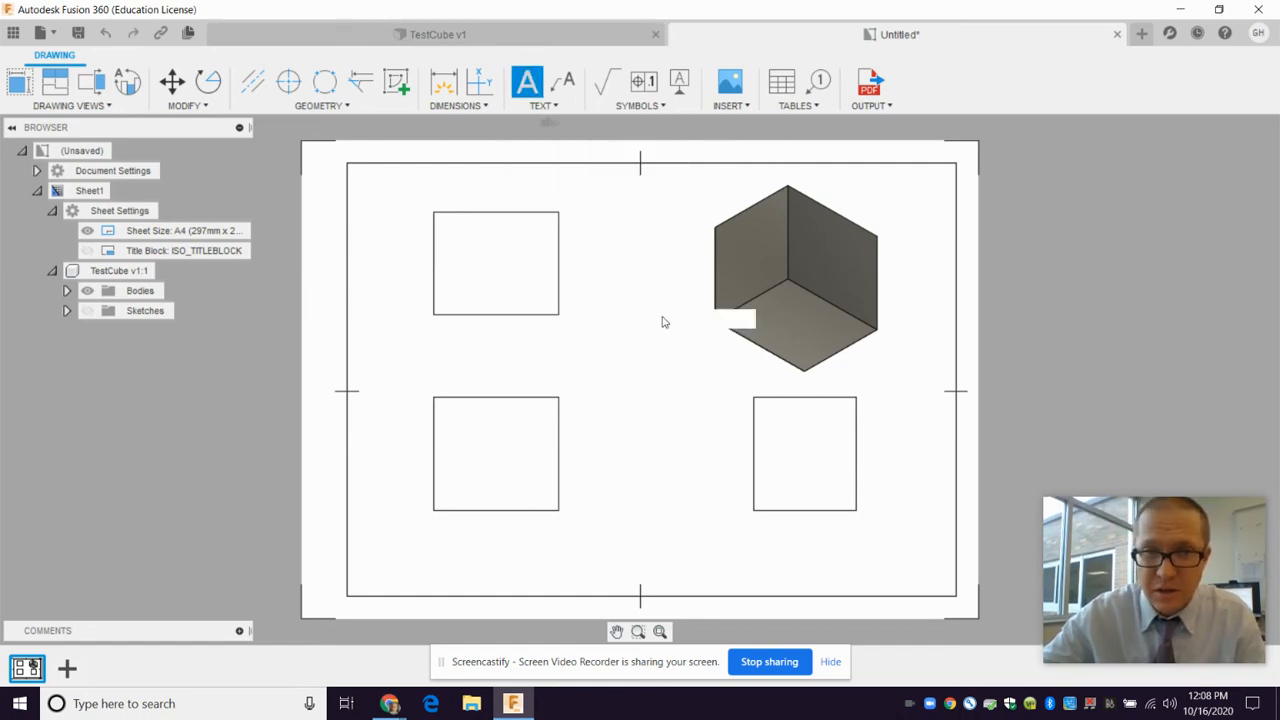
pyautogui.click(790, 556)
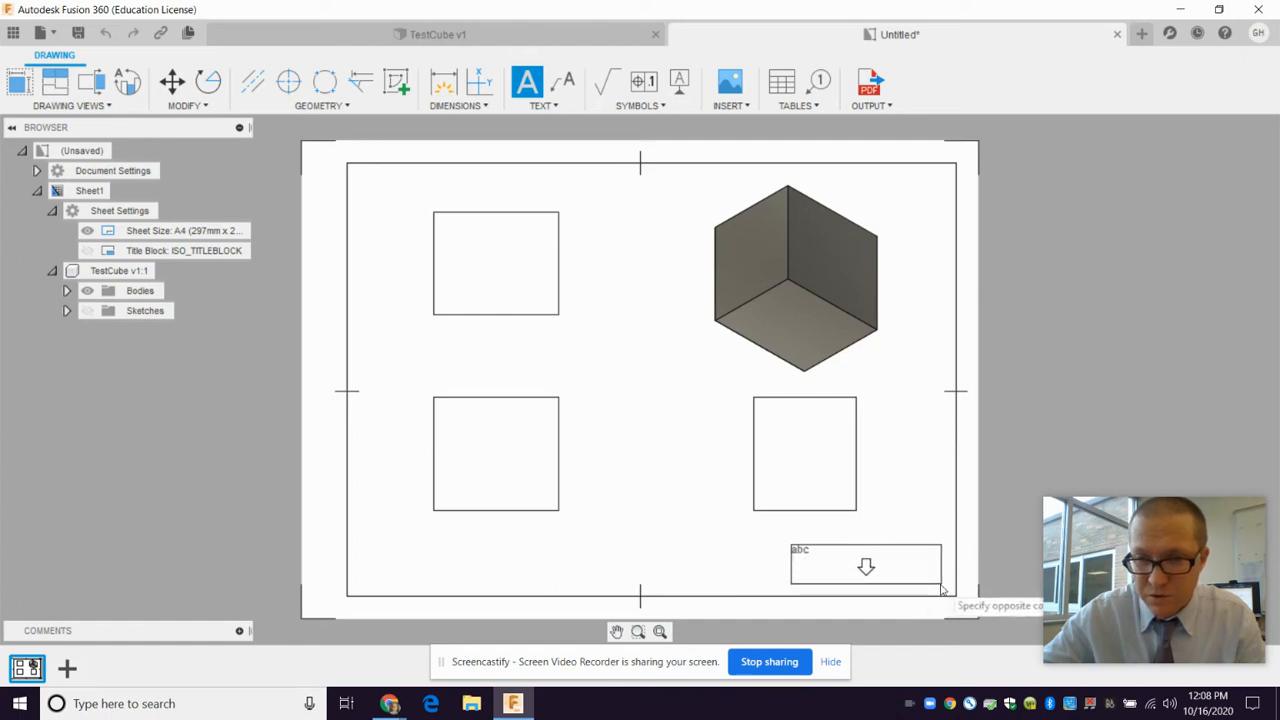
pyautogui.click(942, 591)
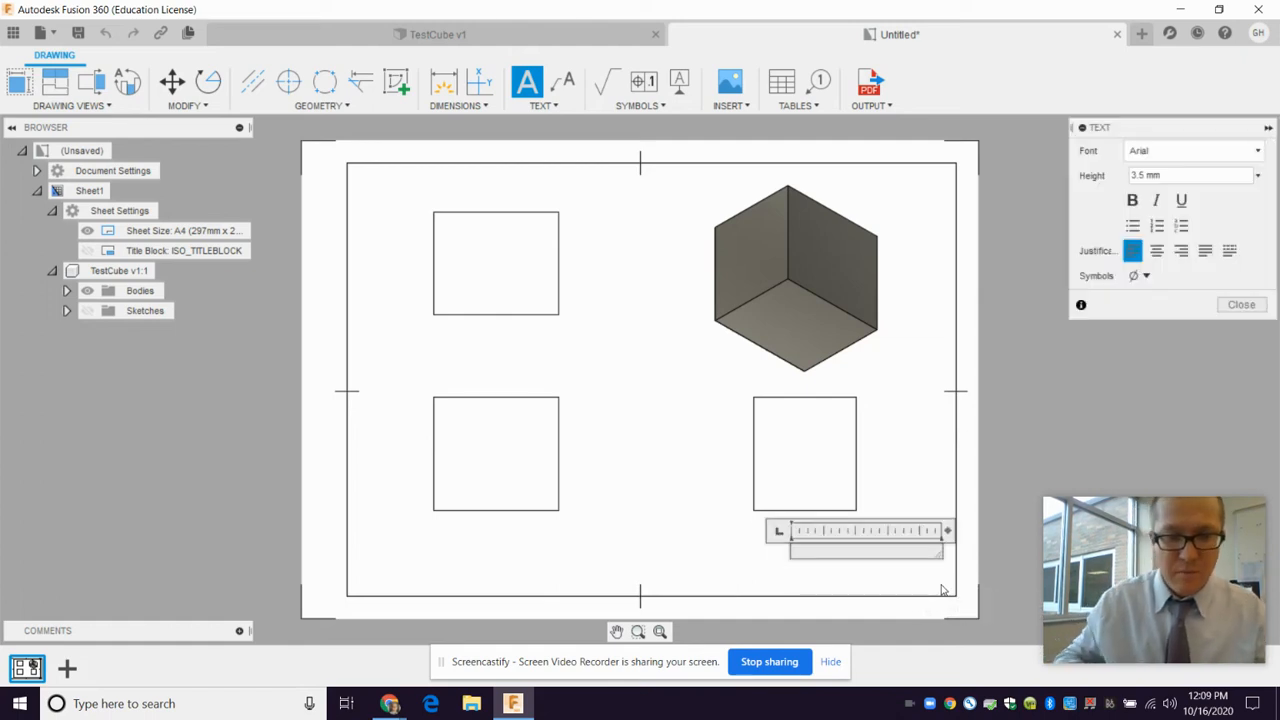
pyautogui.write('Mr. H')
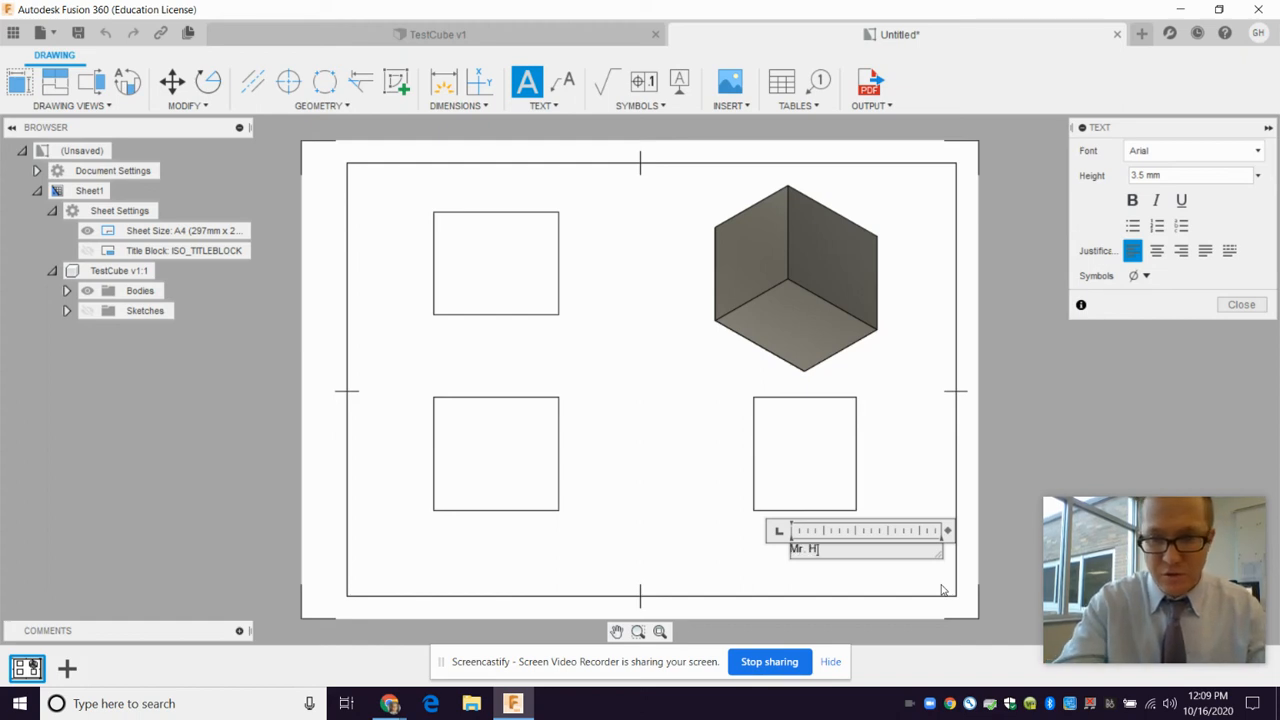
pyautogui.write('armon')
pyautogui.press('Return')
# - Enter "Engineering 1 - Logo Project" as the second line of the text note
pyautogui.write('ENgine')
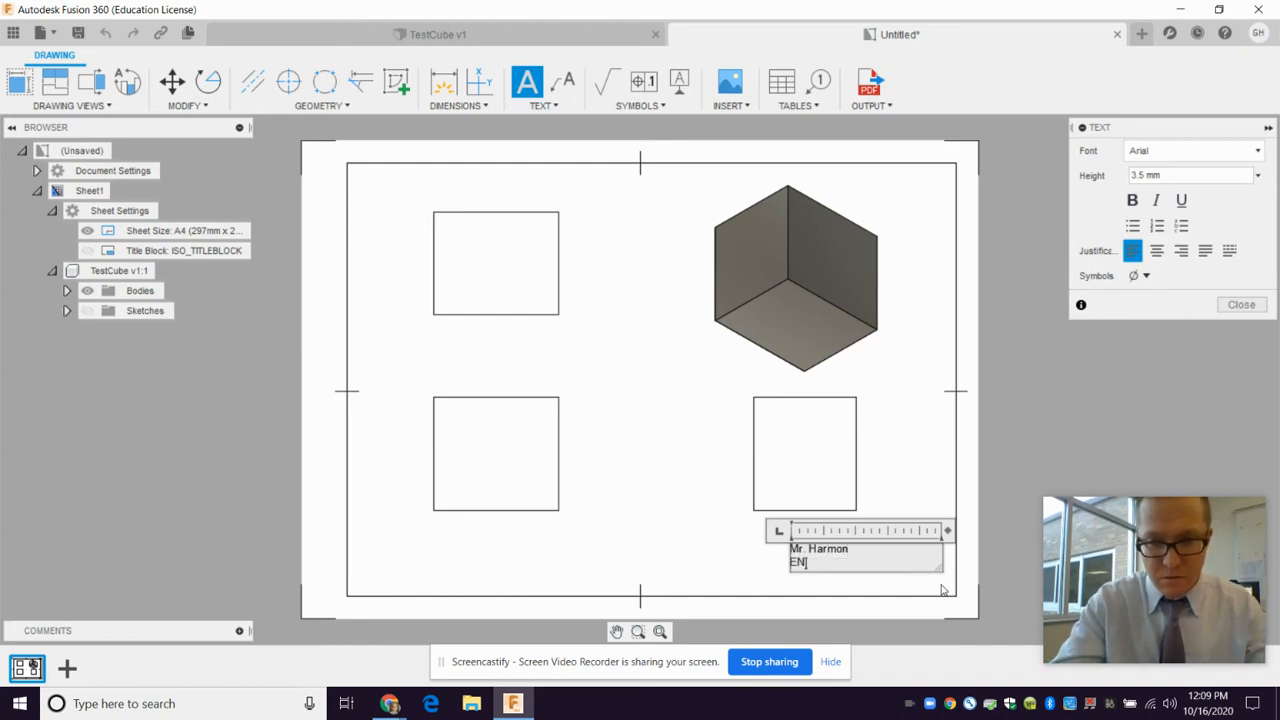
pyautogui.press('BackSpace')
pyautogui.press('BackSpace')
pyautogui.press('BackSpace')
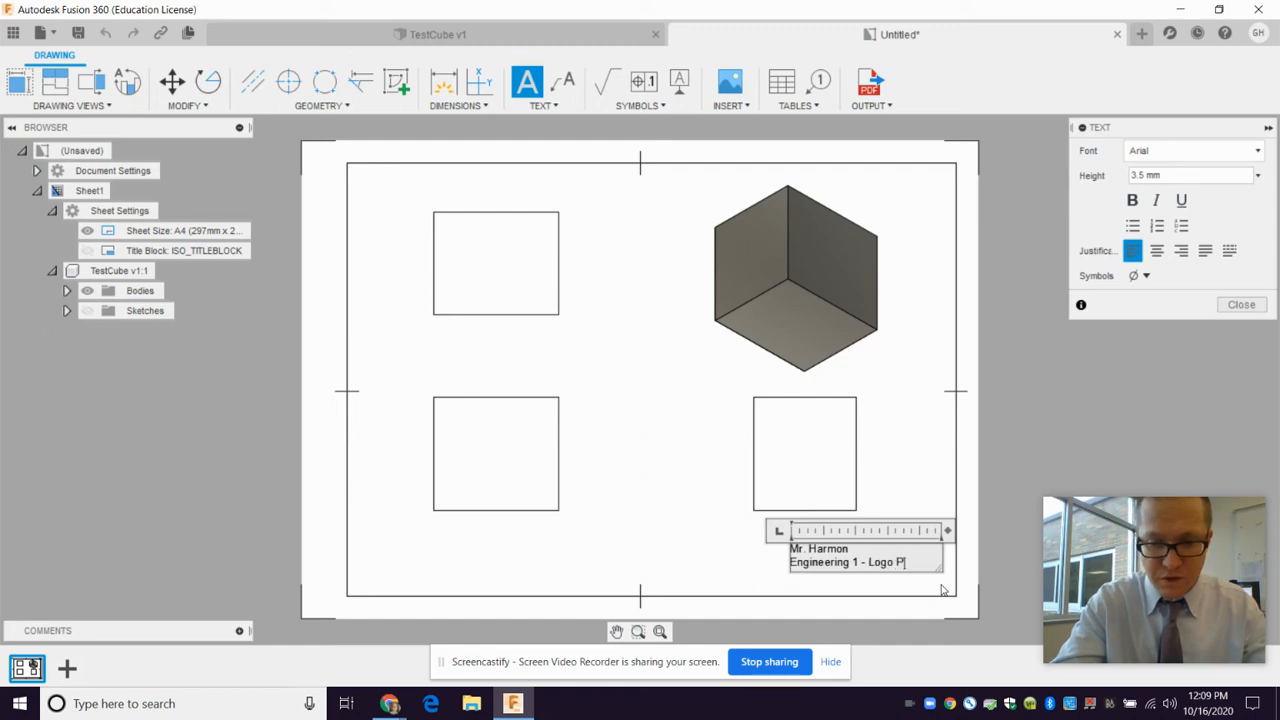
pyautogui.write('roject')
pyautogui.press('Return')
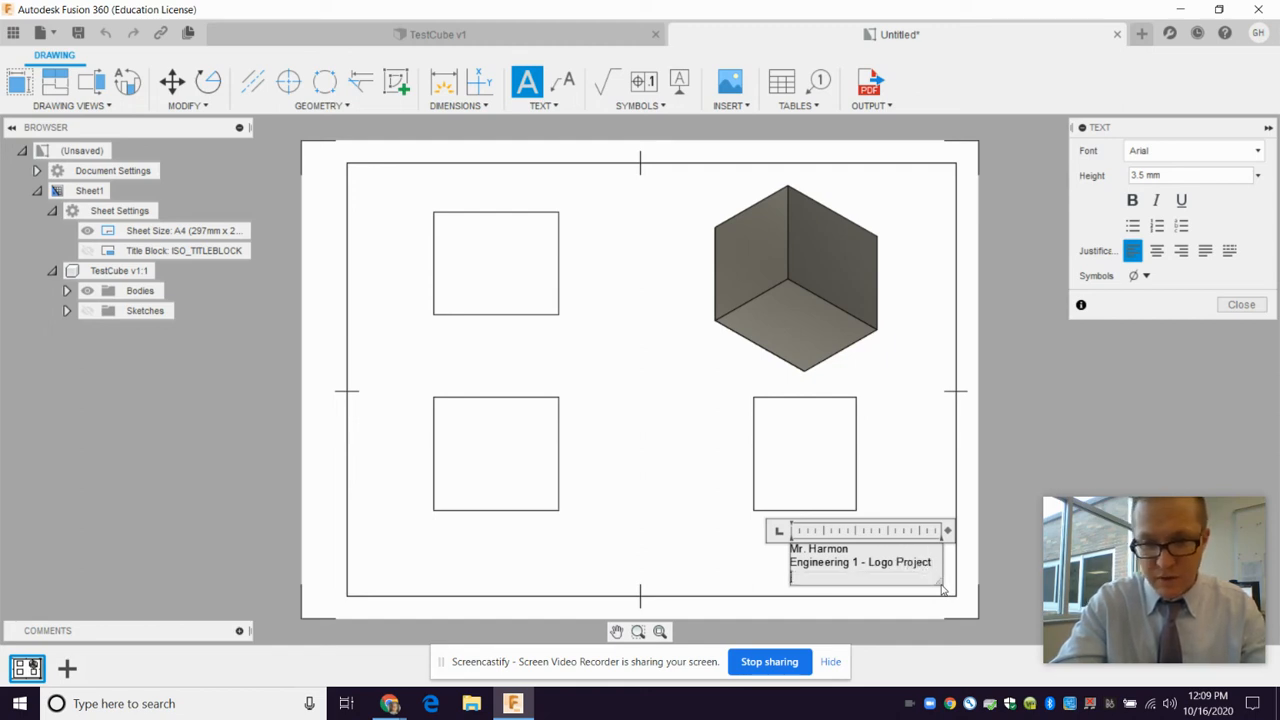
# - Enter the date 10/16/2020 as the third line and finish the text note
pyautogui.write('10')
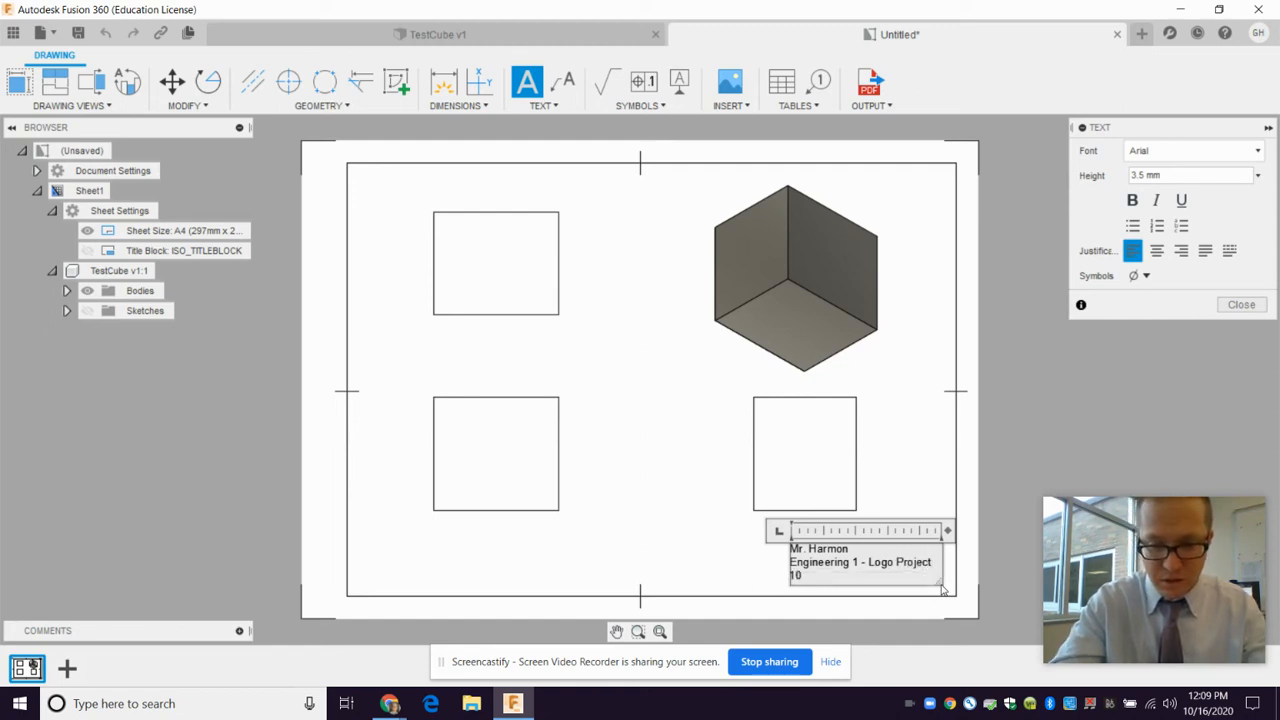
pyautogui.write('/16/2020')
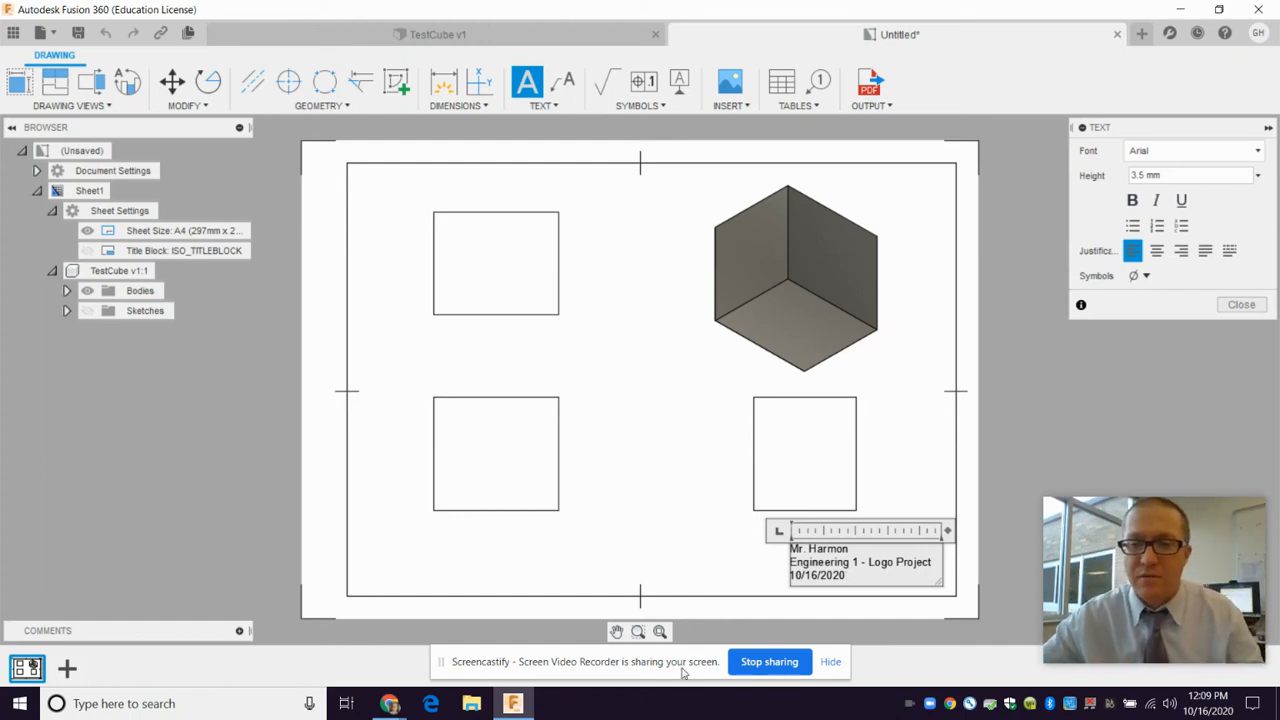
pyautogui.press('Return')
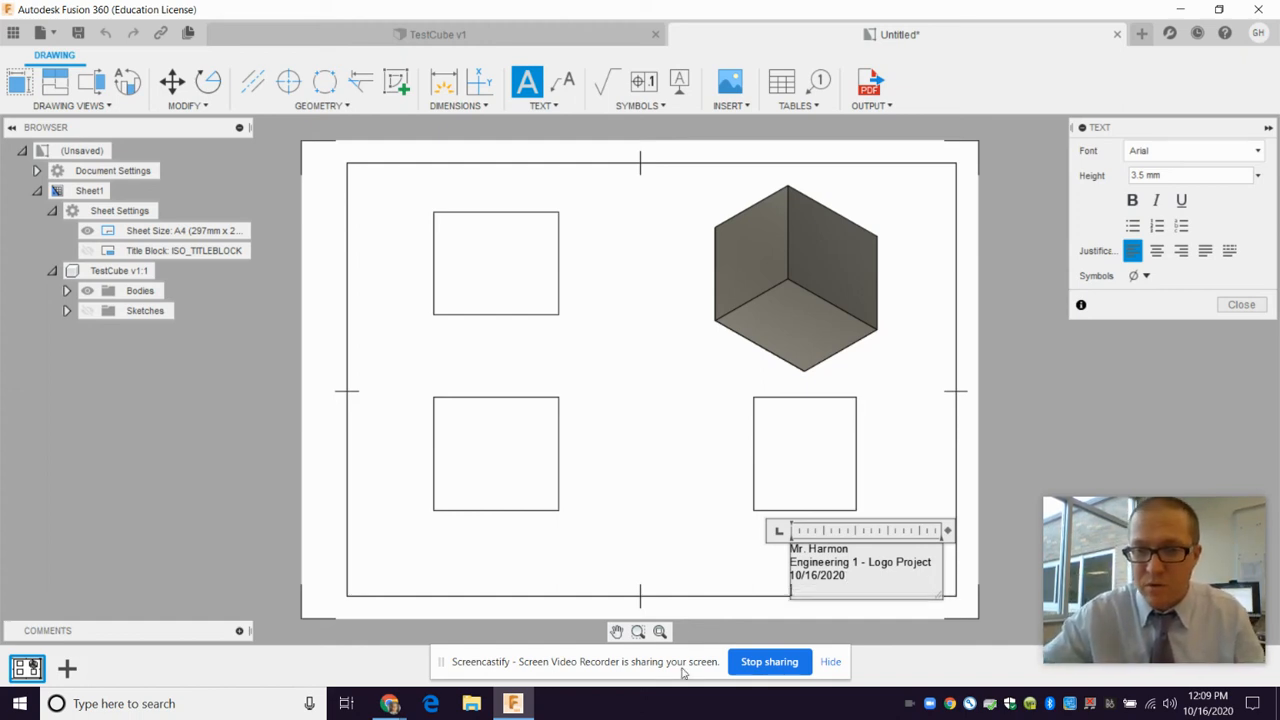
pyautogui.press('BackSpace')
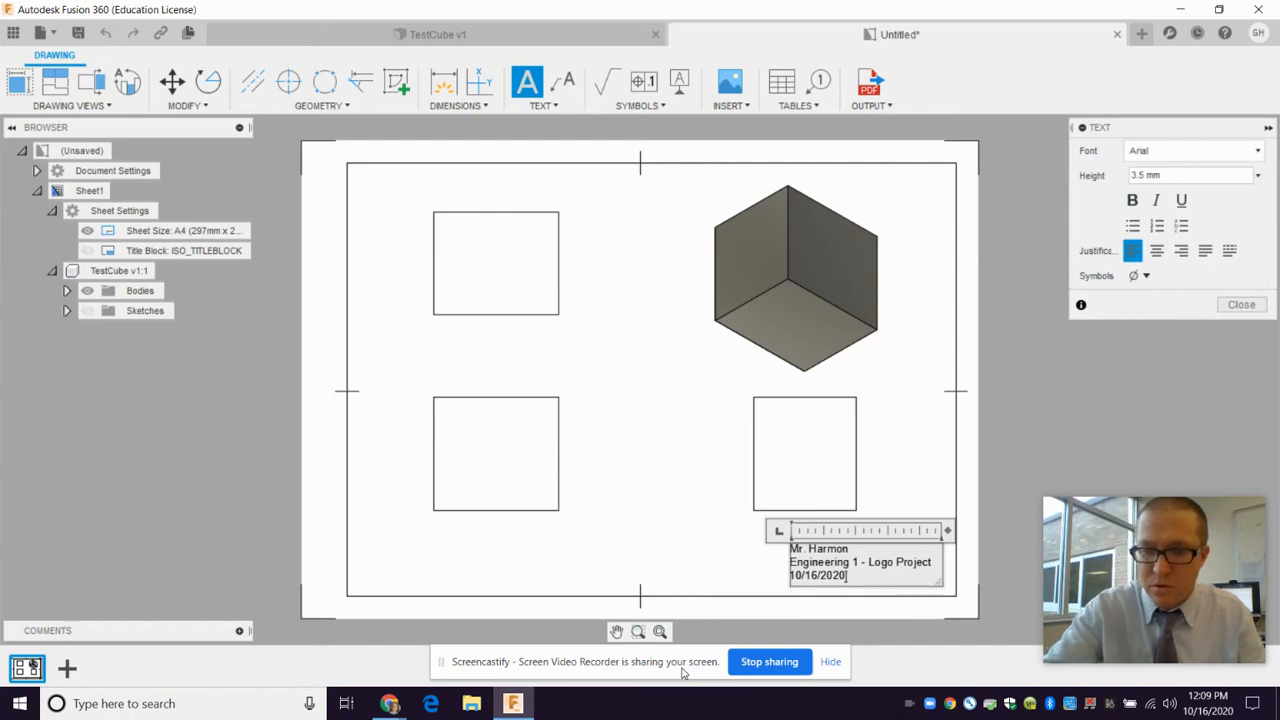
pyautogui.click(650, 504)
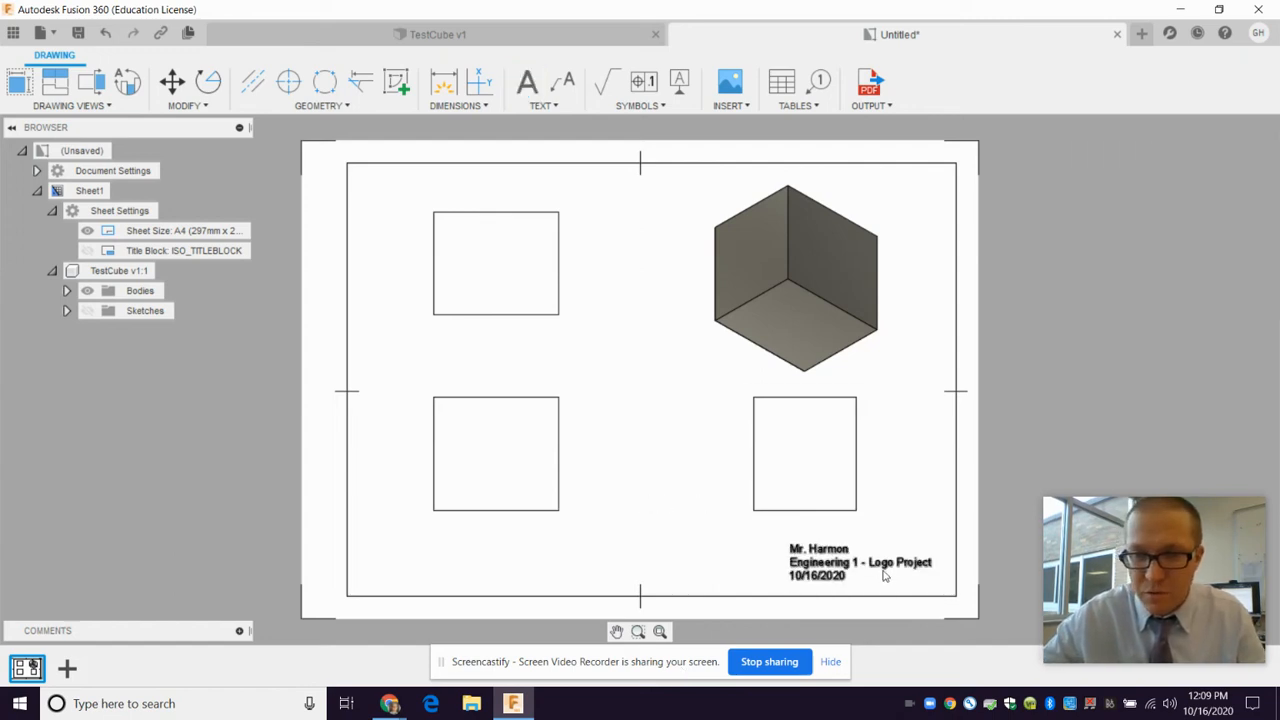
# - Nudge the text note slightly right and down, and shift the front view slightly left and down
pyautogui.moveTo(835, 563); pyautogui.dragTo(841, 561)
pyautogui.click(711, 532)
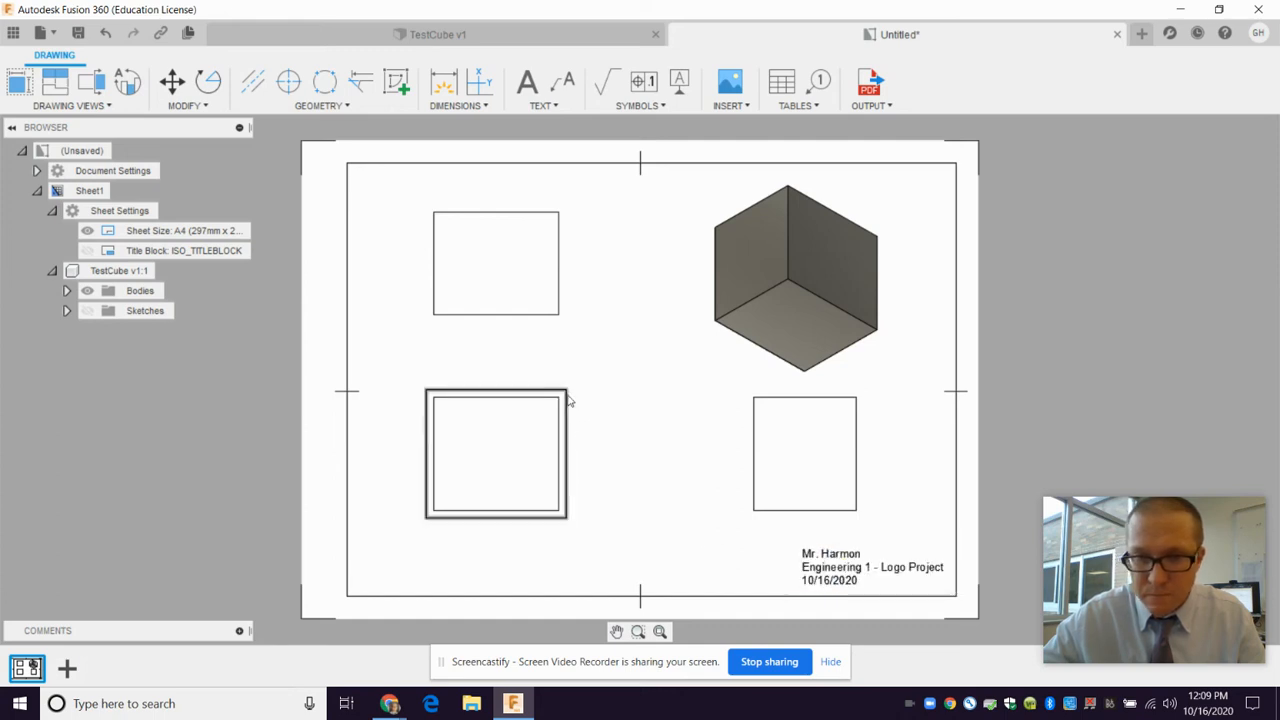
pyautogui.moveTo(568, 389); pyautogui.dragTo(565, 394)
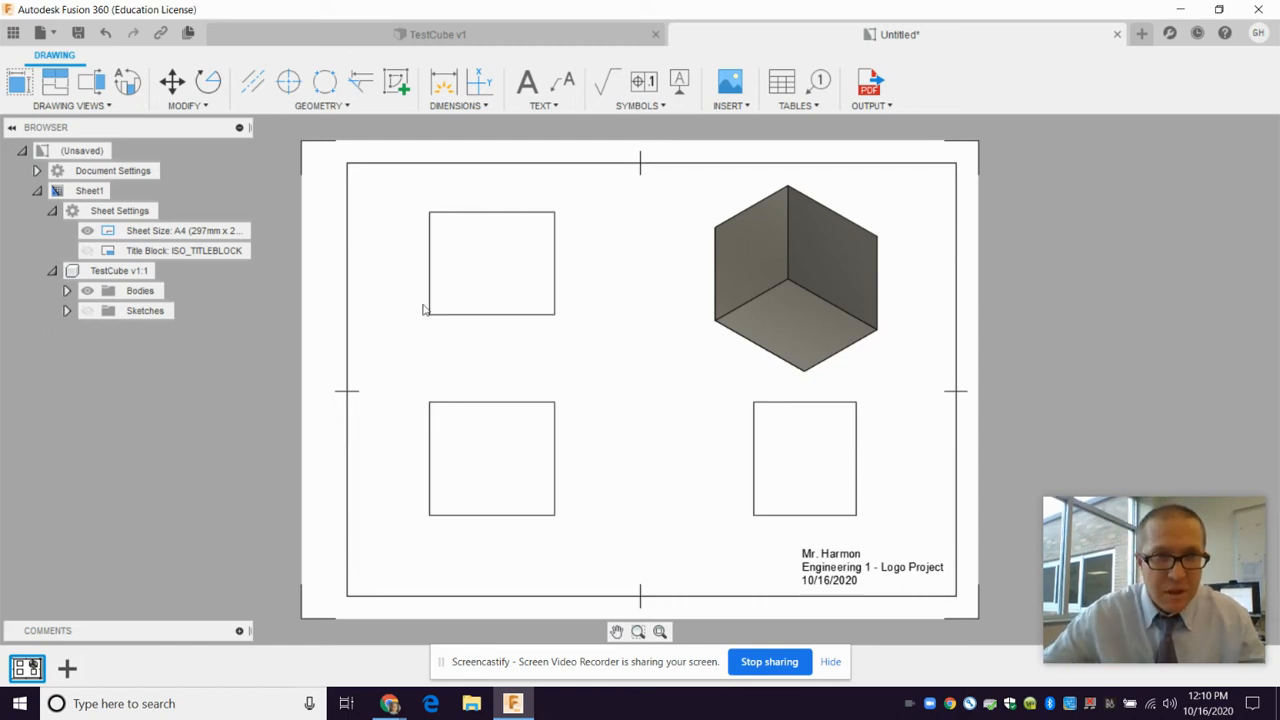
pyautogui.click(456, 85)
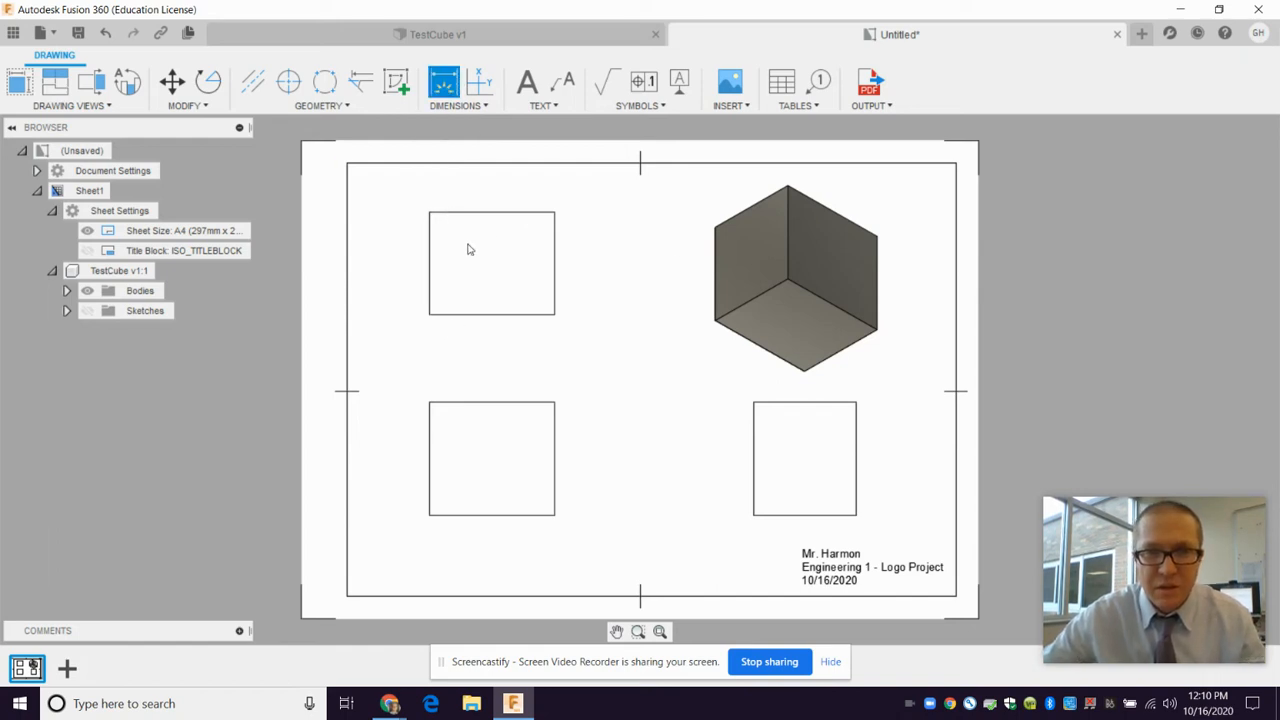
pyautogui.click(450, 315)
pyautogui.press('Escape')
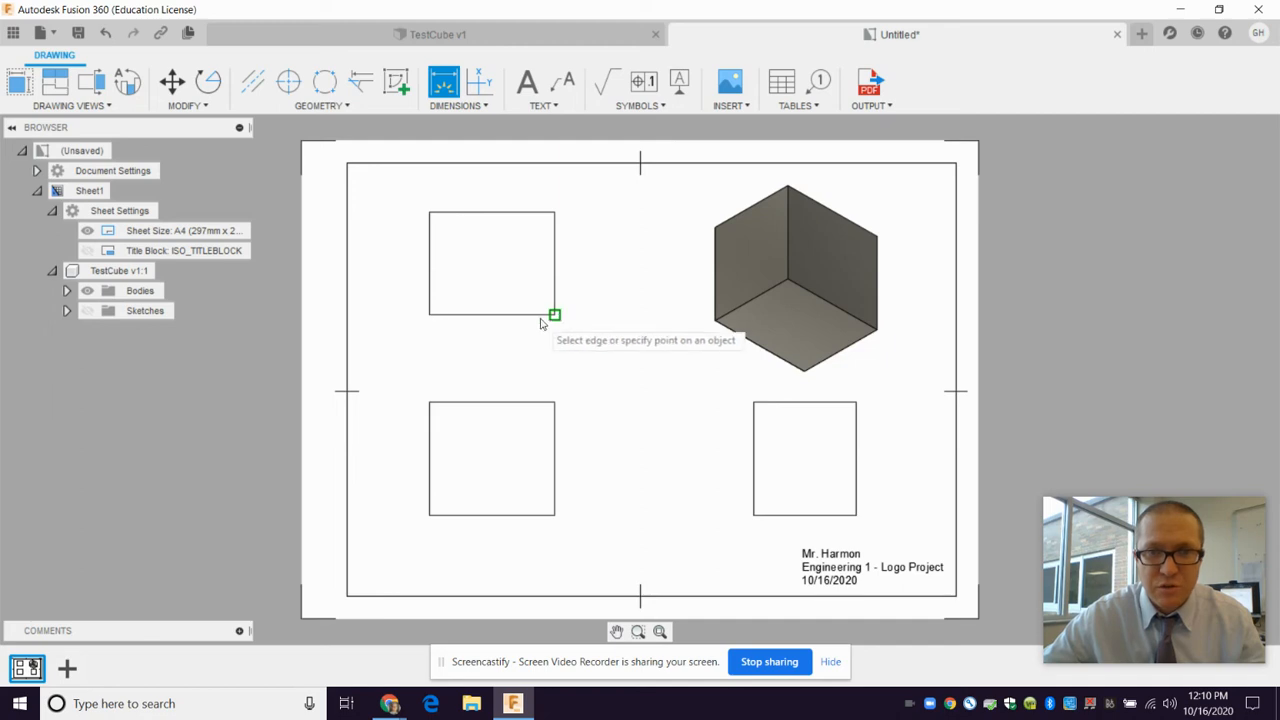
pyautogui.click(483, 315)
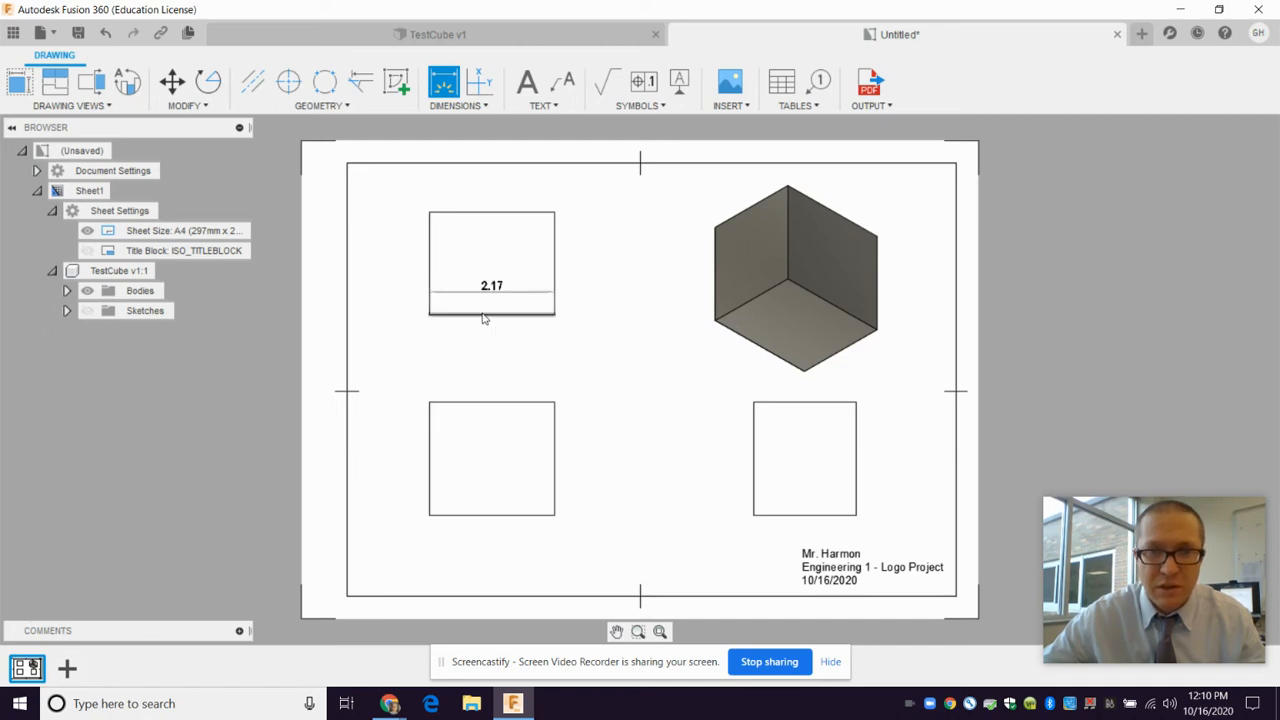
pyautogui.press('Escape')
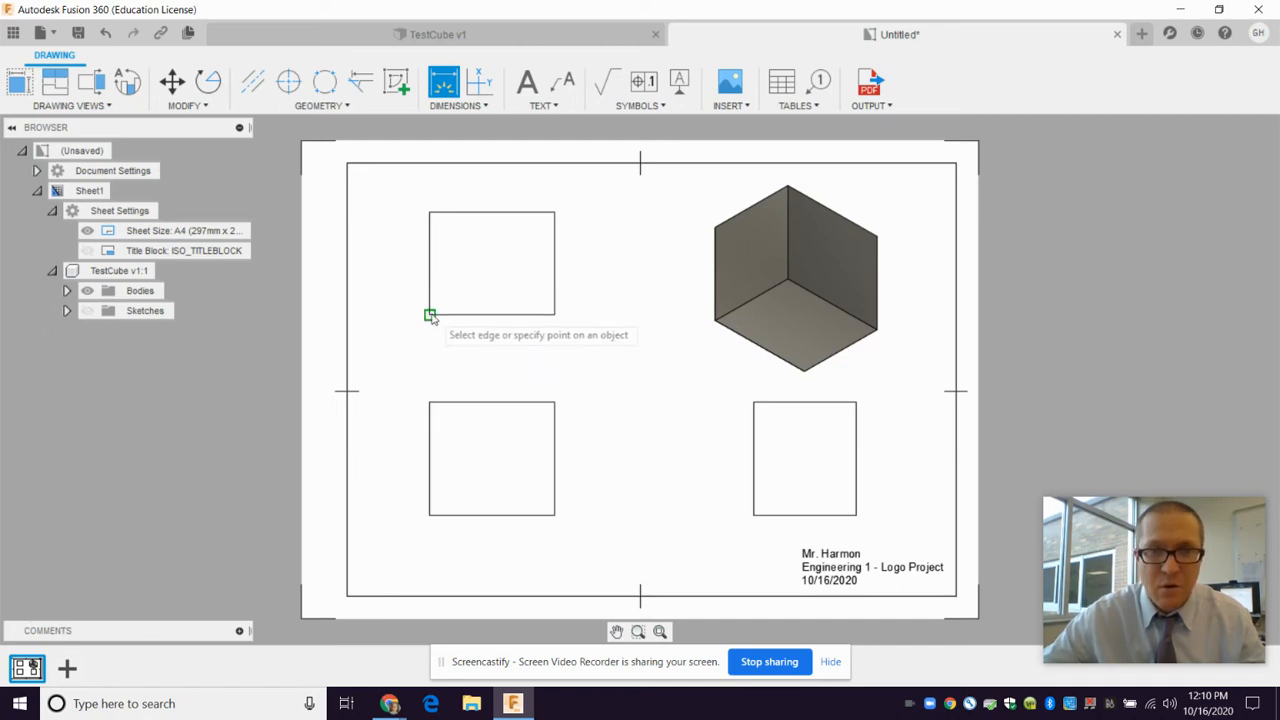
pyautogui.click(485, 315)
pyautogui.press('Escape')
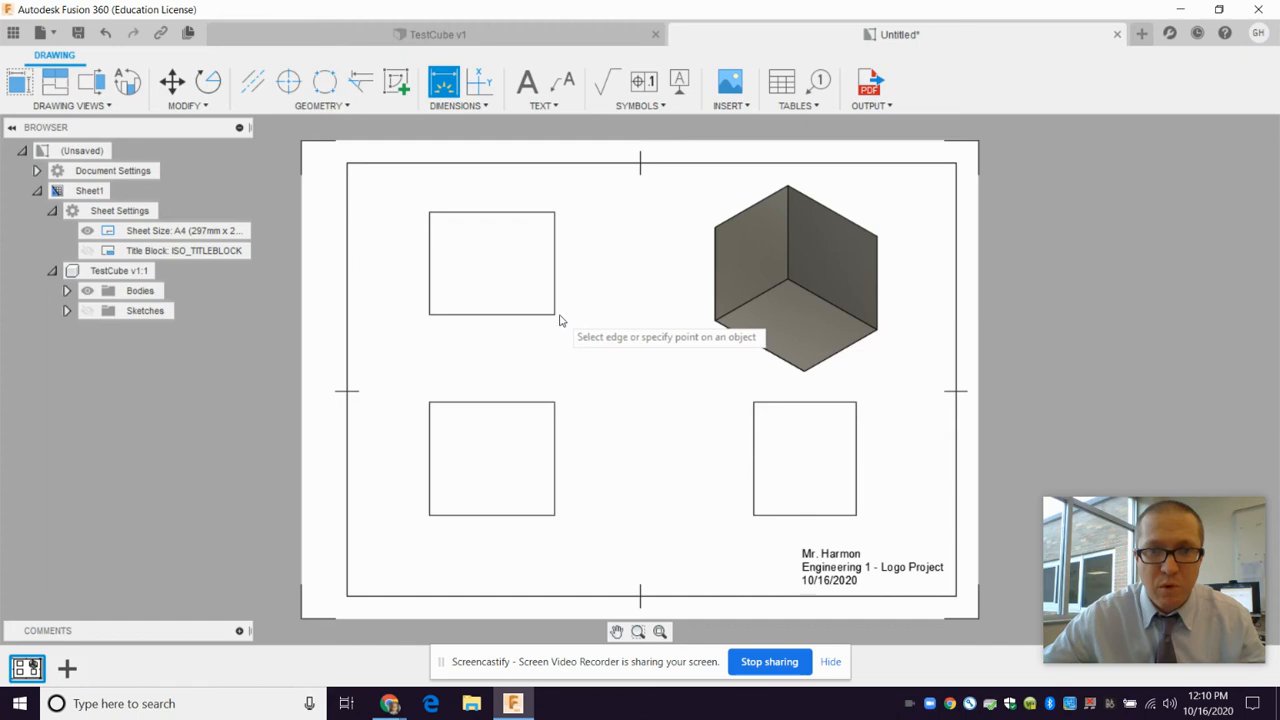
# - Dimension the top view's width below the view and its height on the view's left side
pyautogui.click(429, 315)
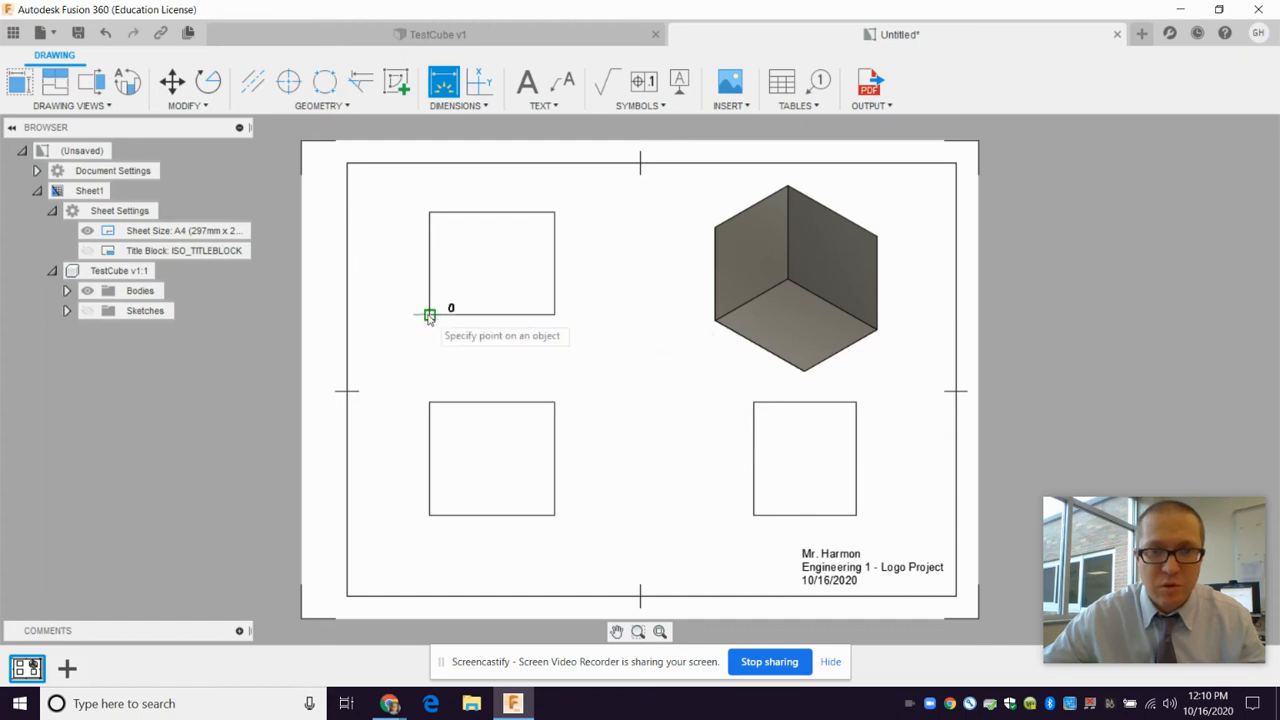
pyautogui.click(555, 314)
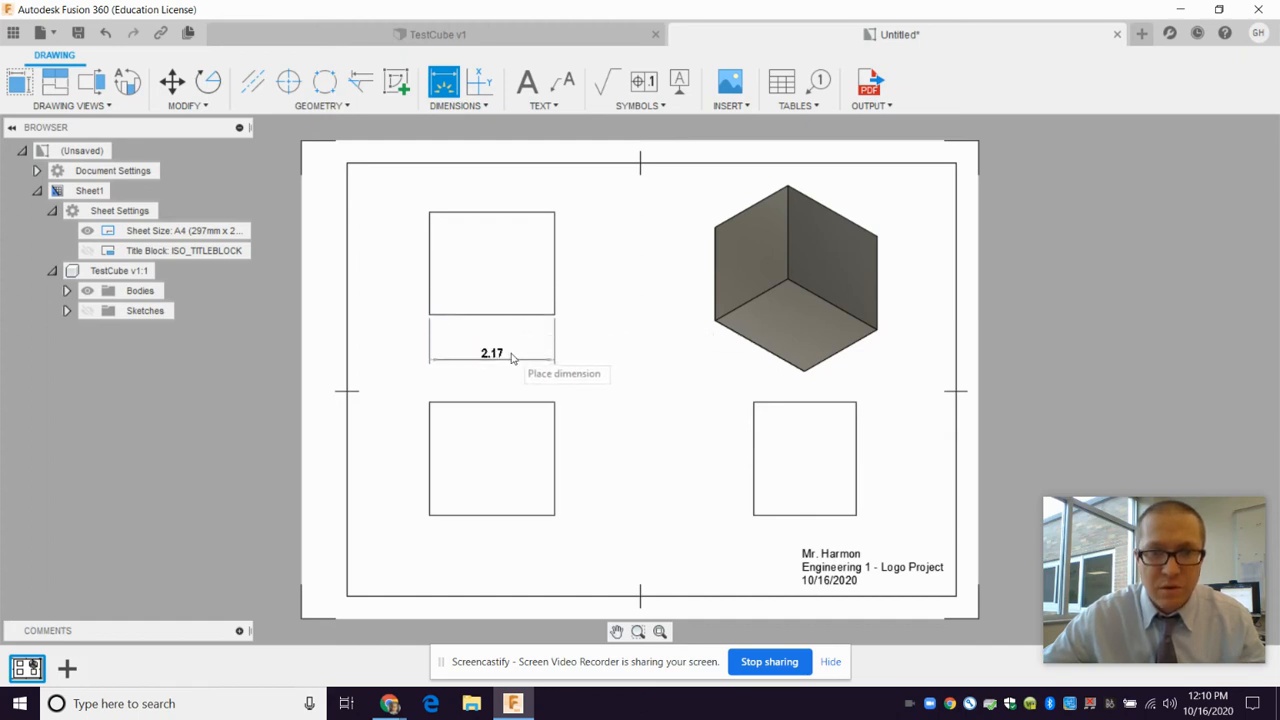
pyautogui.click(512, 352)
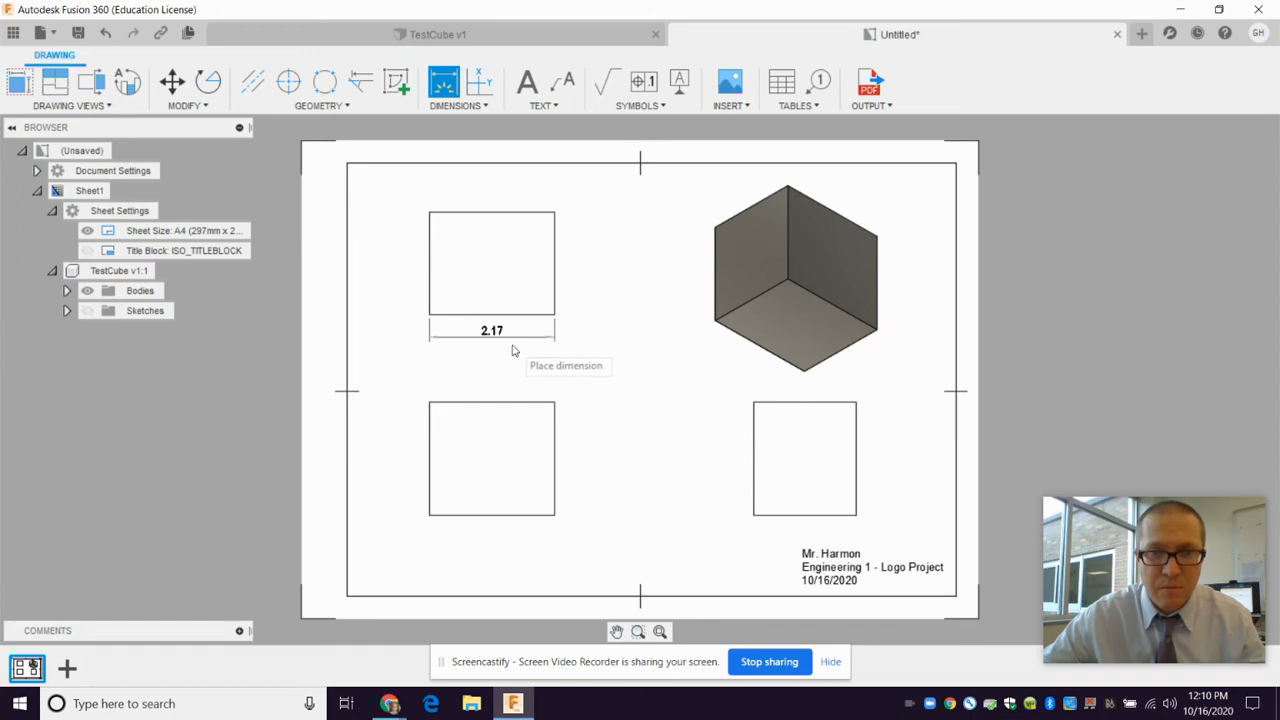
pyautogui.click(514, 351)
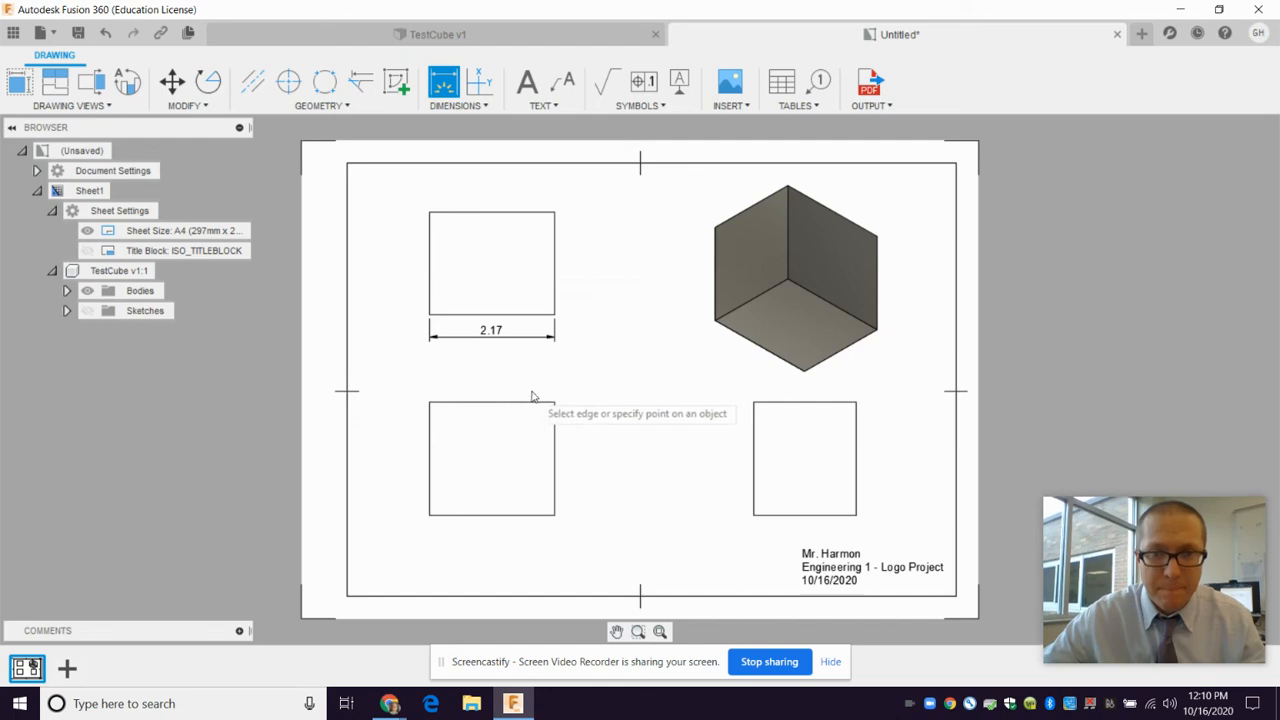
pyautogui.click(429, 212)
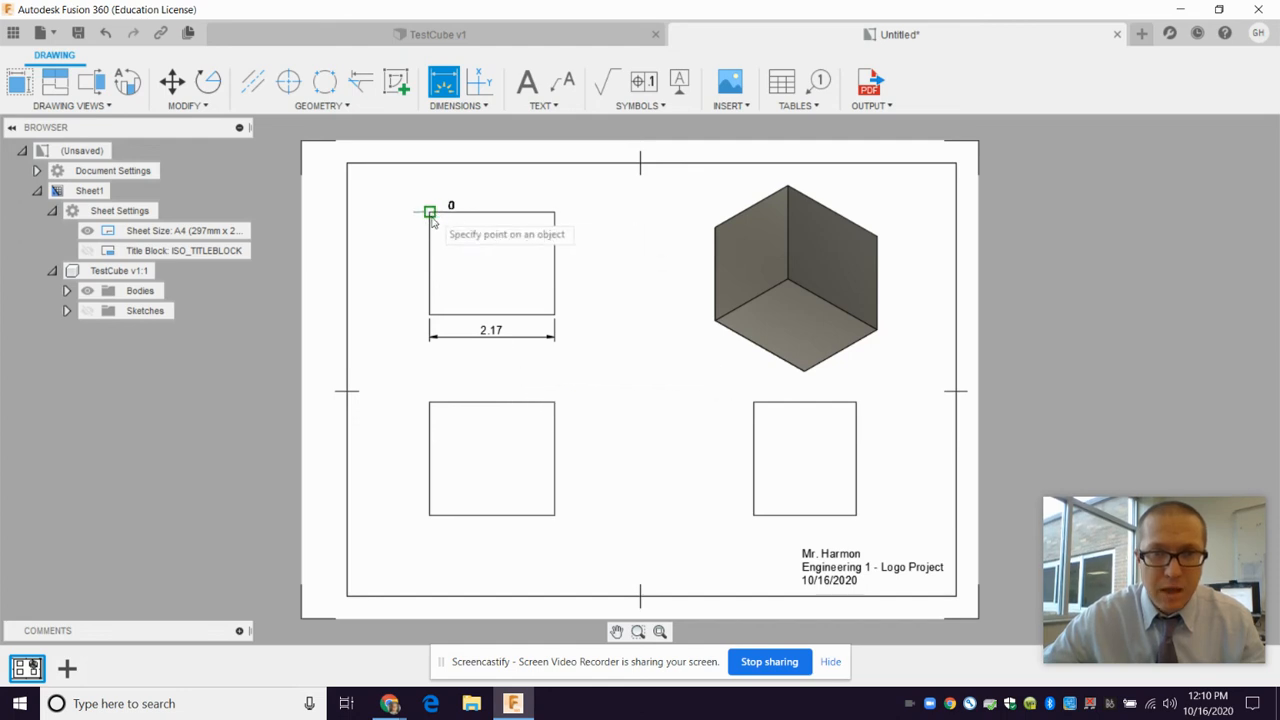
pyautogui.click(430, 316)
pyautogui.click(407, 316)
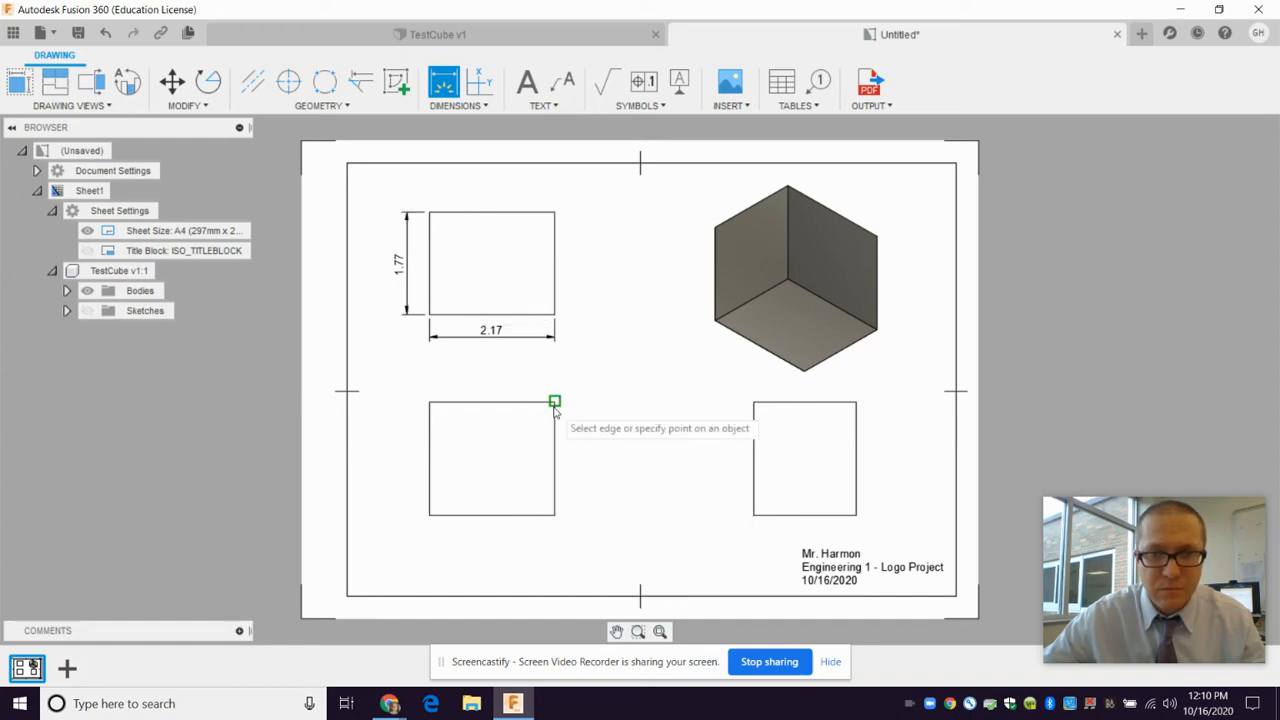
# - Dimension the front view's height on its left side and leave the Dimension command
pyautogui.click(430, 402)
pyautogui.click(430, 515)
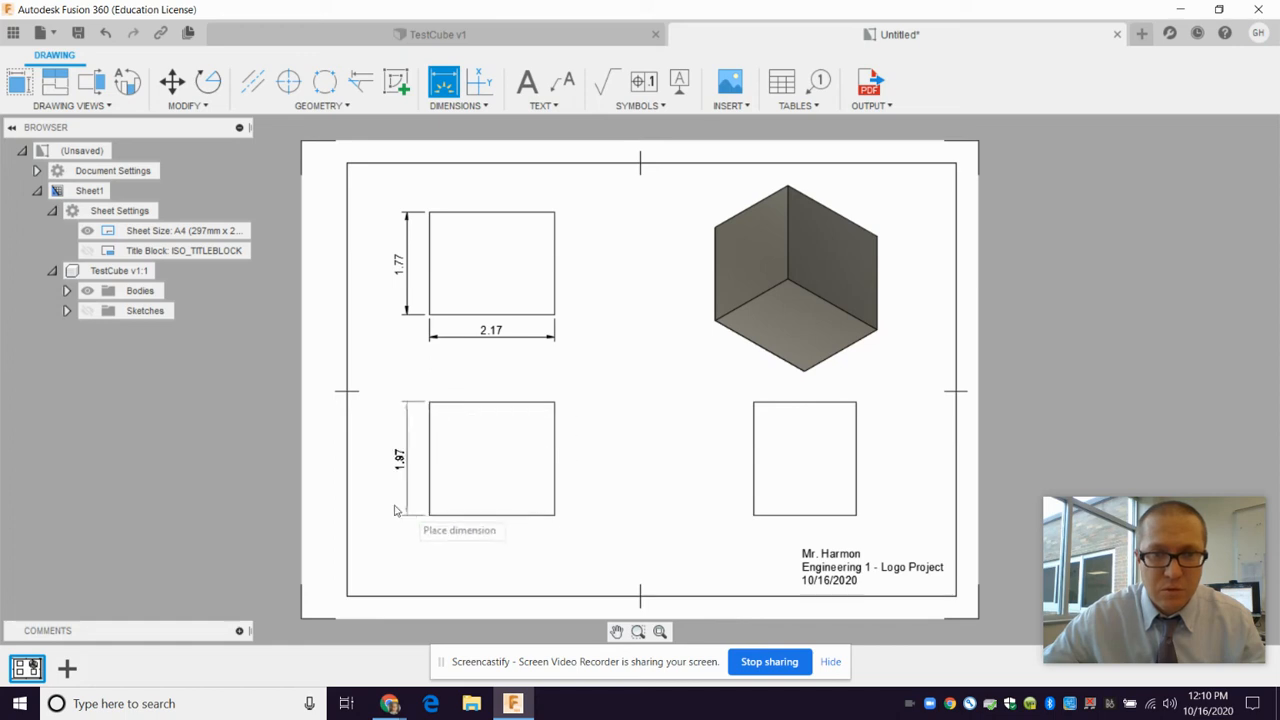
pyautogui.click(406, 510)
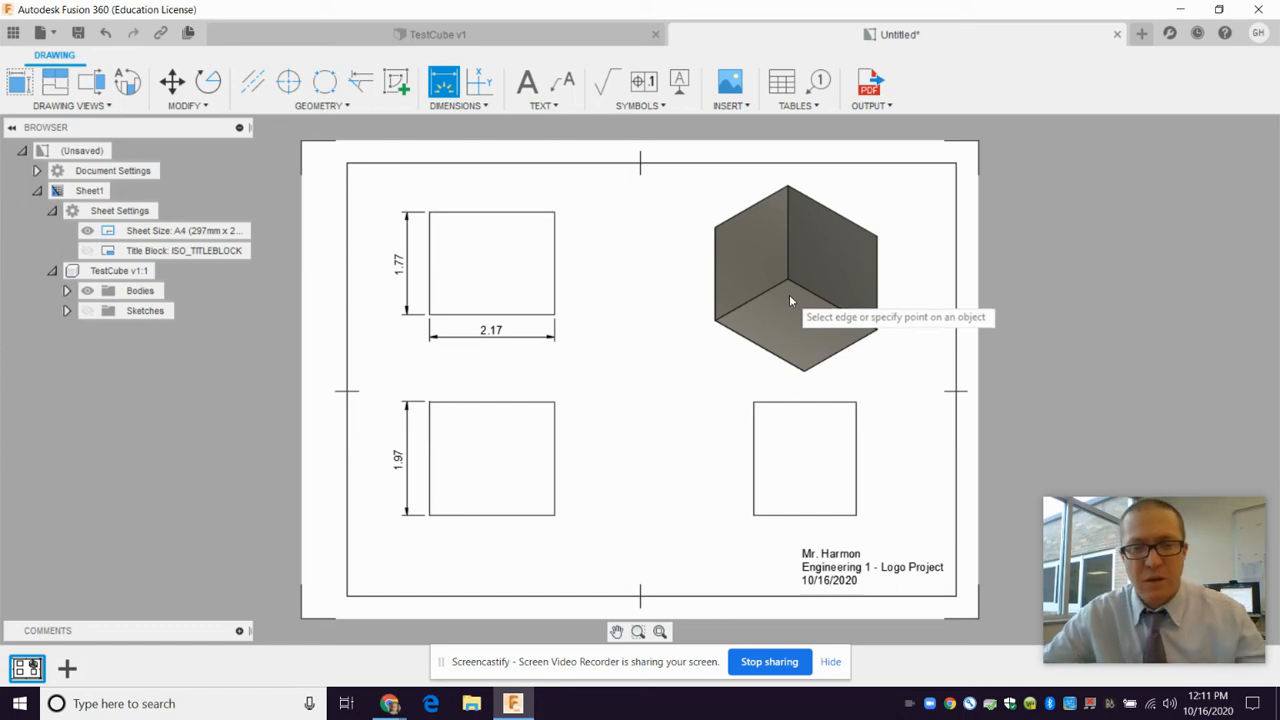
pyautogui.press('Escape')
# - Delete the shaded isometric view and project a new isometric from the front view, placed off the sheet to its lower left
pyautogui.click(798, 255)
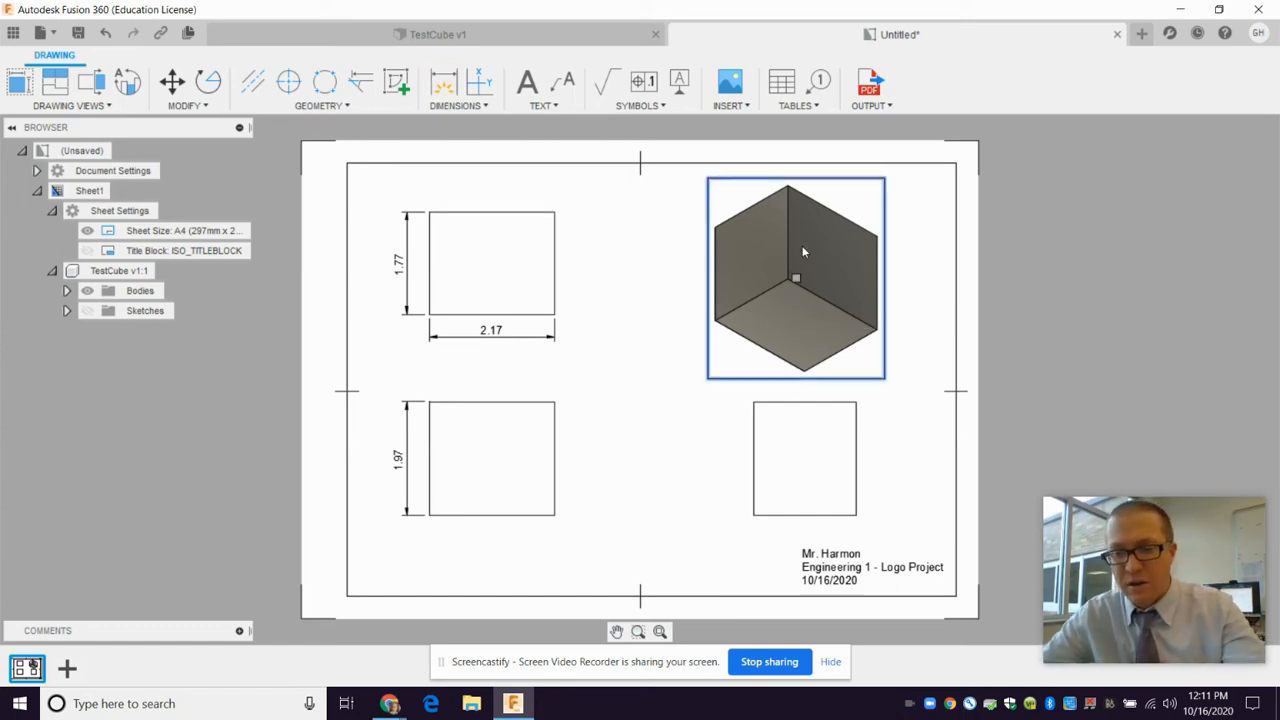
pyautogui.press('Delete')
pyautogui.click(55, 82)
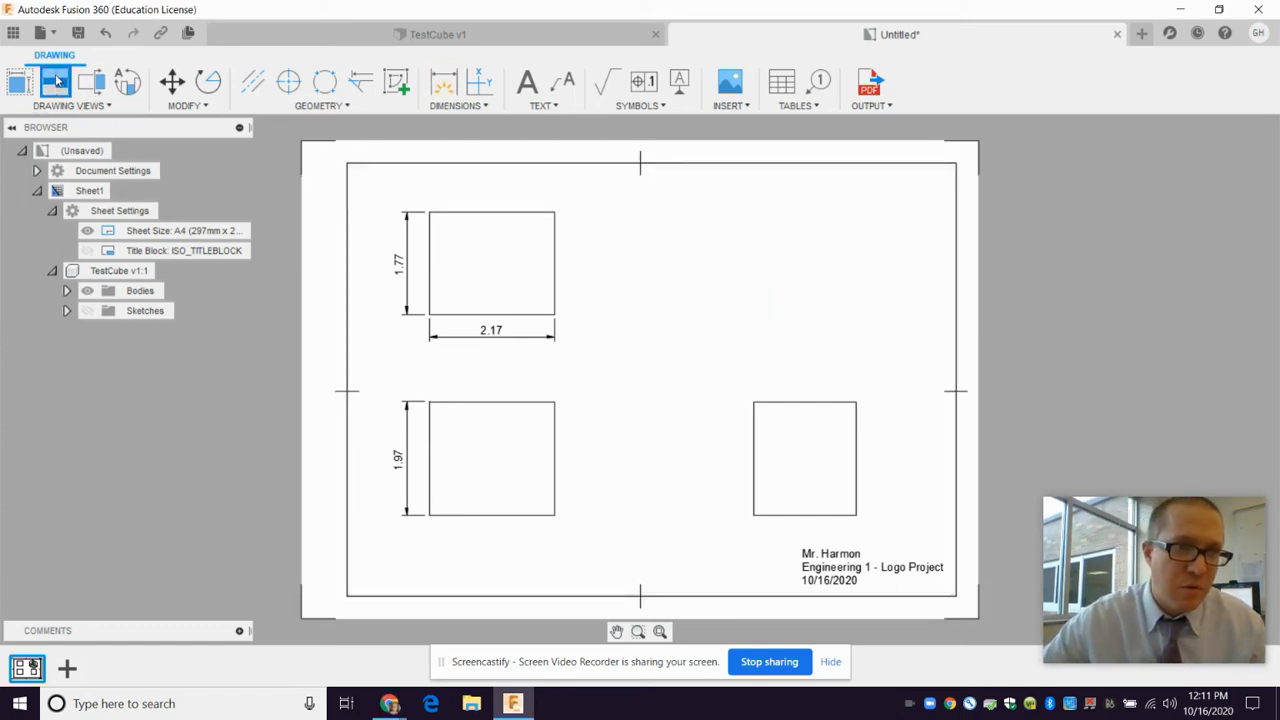
pyautogui.click(476, 473)
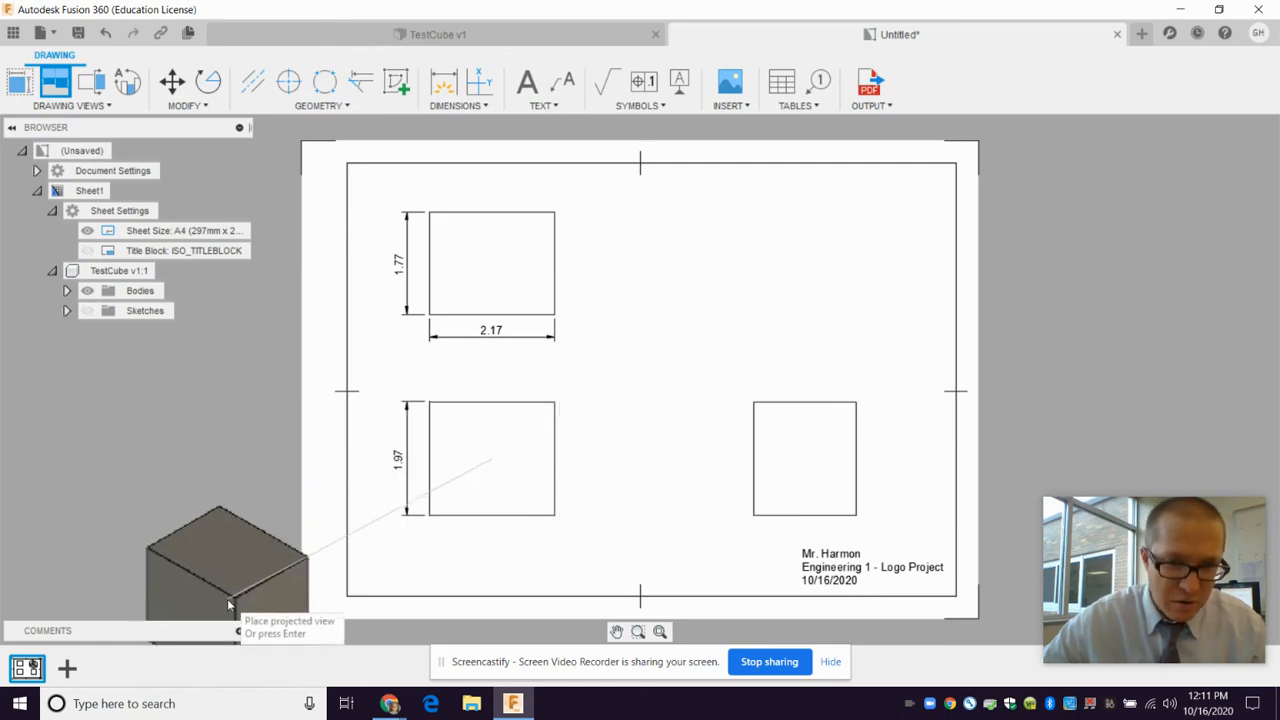
pyautogui.click(227, 598)
pyautogui.click(277, 575)
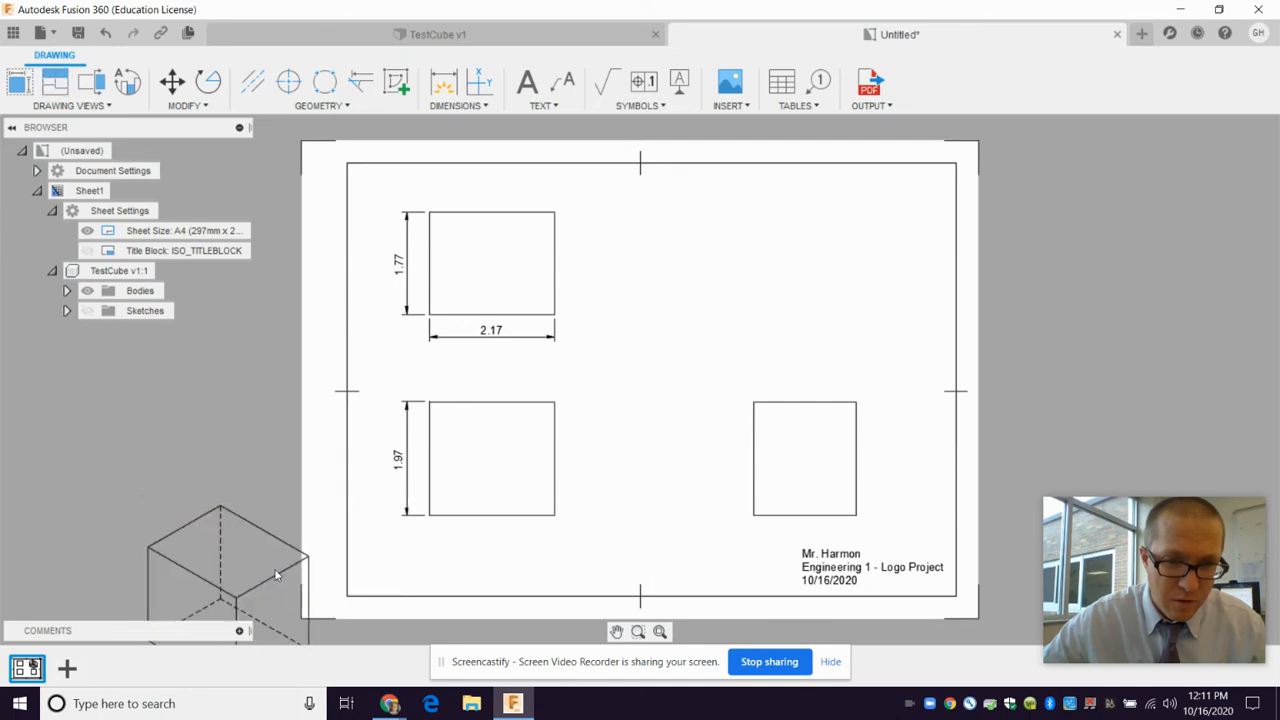
# - Move the new isometric view onto the sheet above the side view and set its style to shaded
pyautogui.click(215, 575)
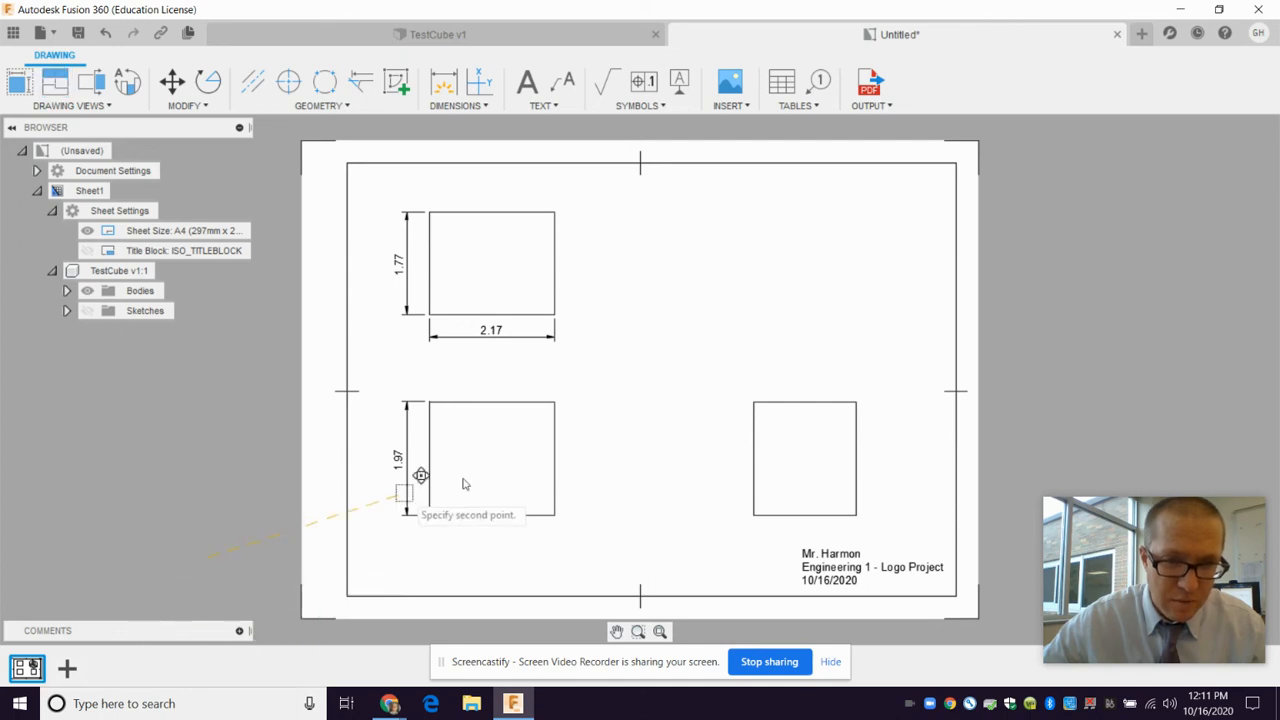
pyautogui.click(782, 257)
pyautogui.doubleClick(840, 198)
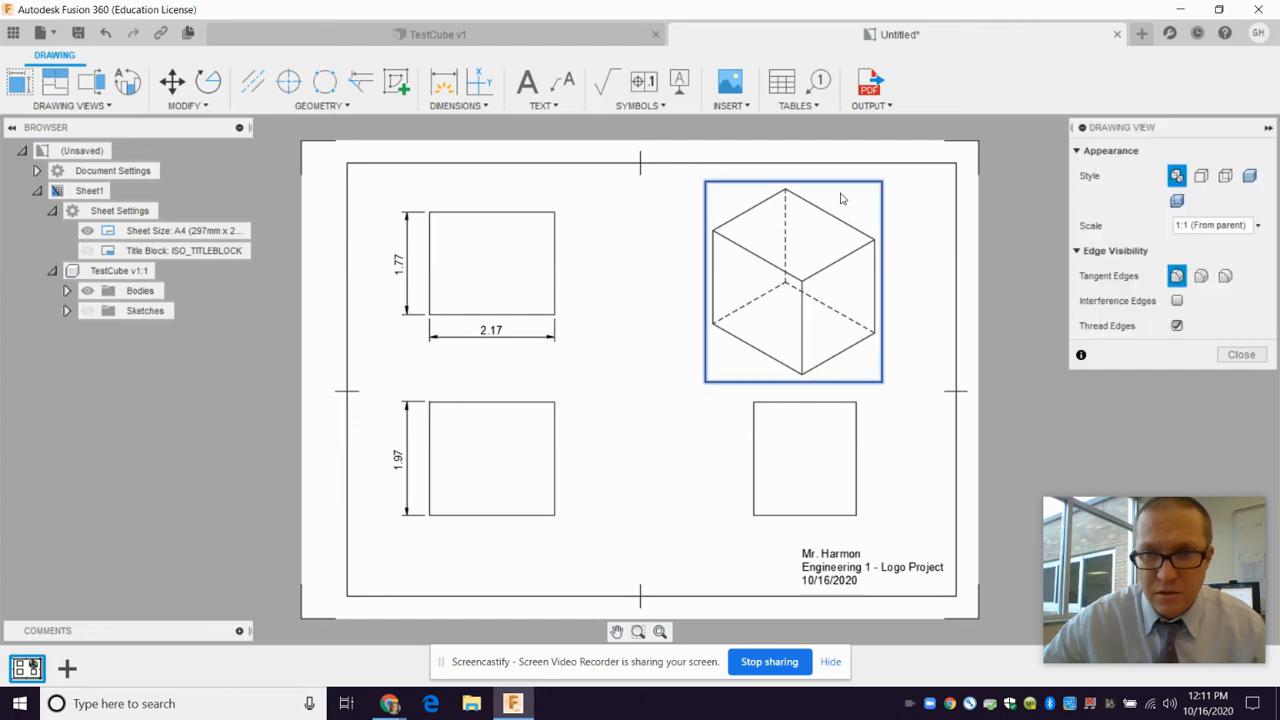
pyautogui.click(1249, 175)
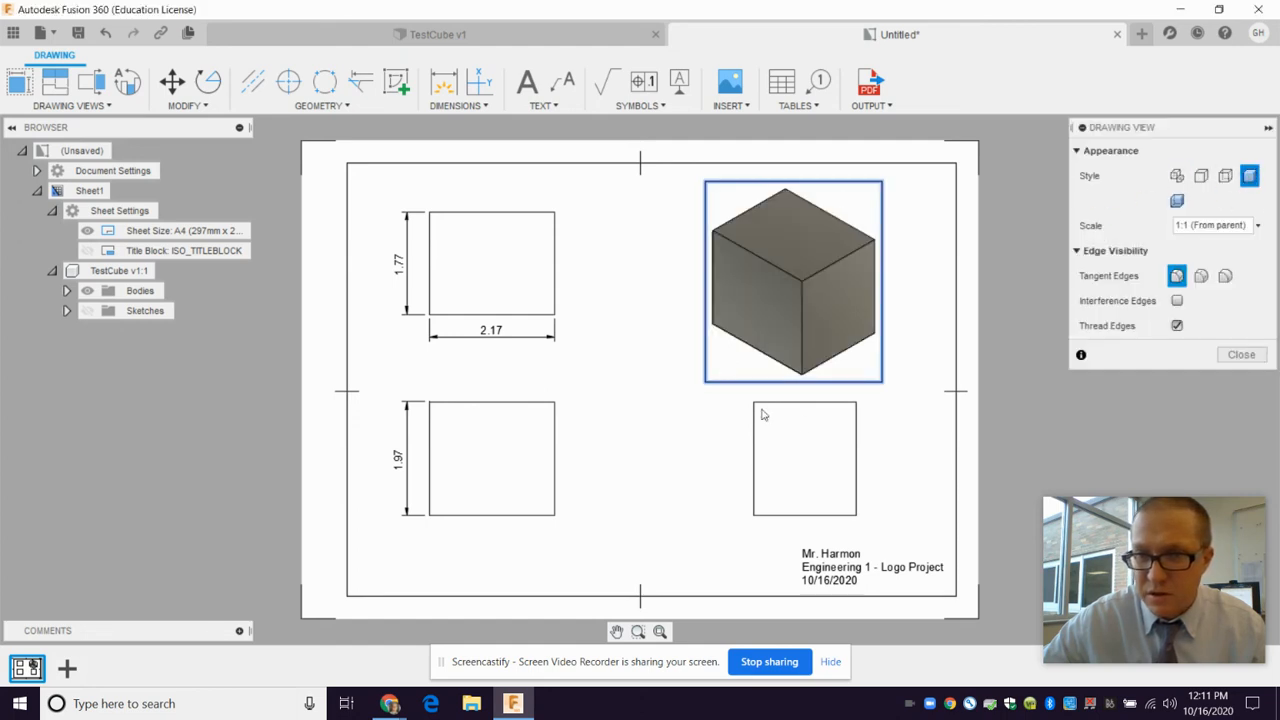
pyautogui.click(1241, 354)
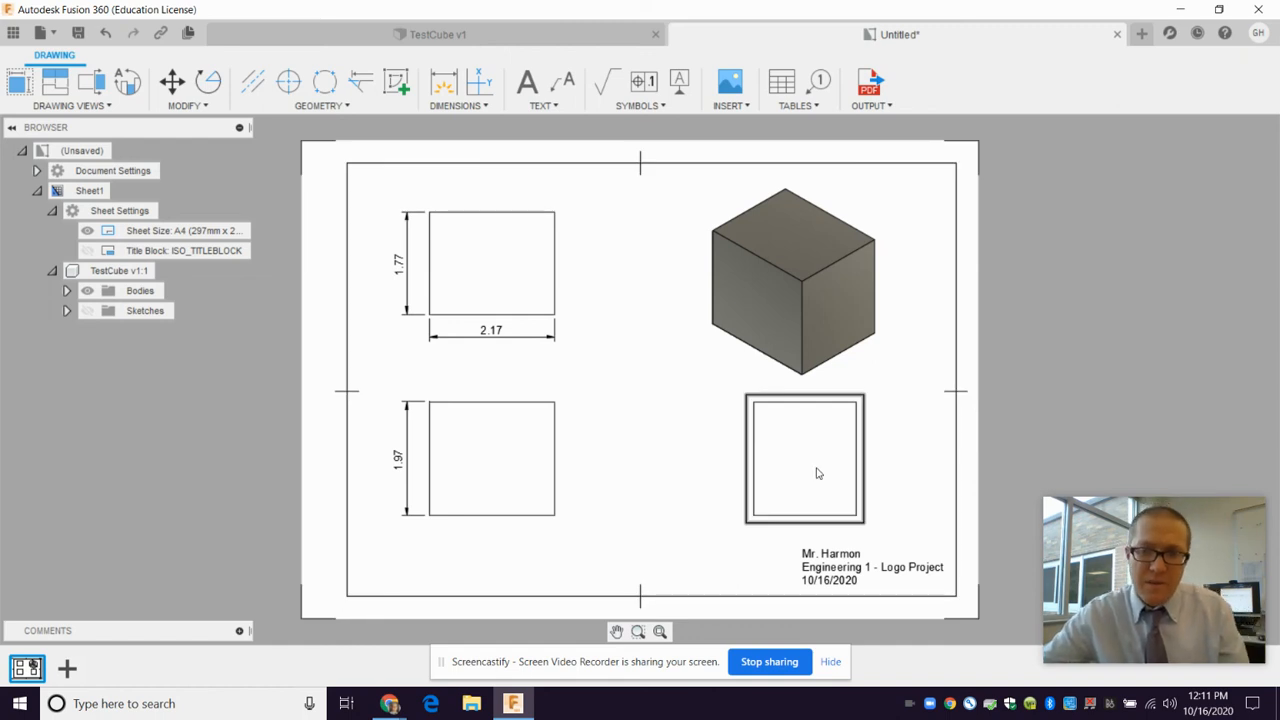
pyautogui.click(40, 33)
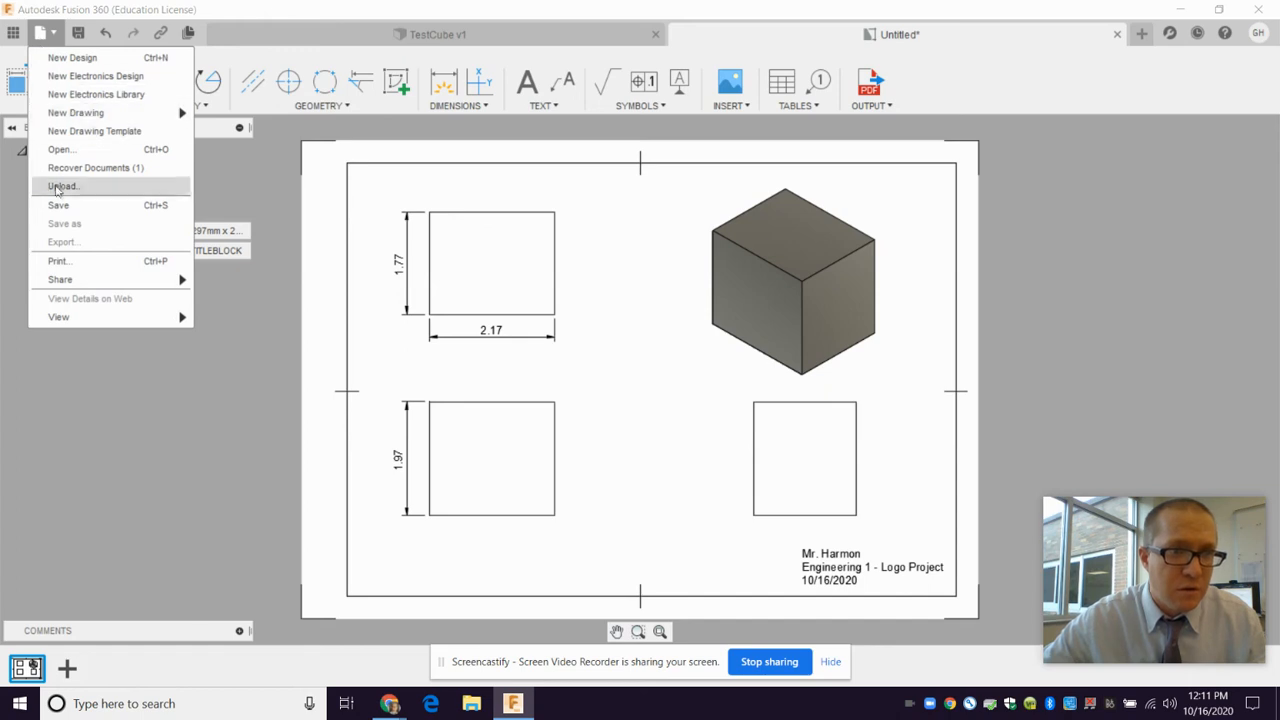
pyautogui.click(57, 262)
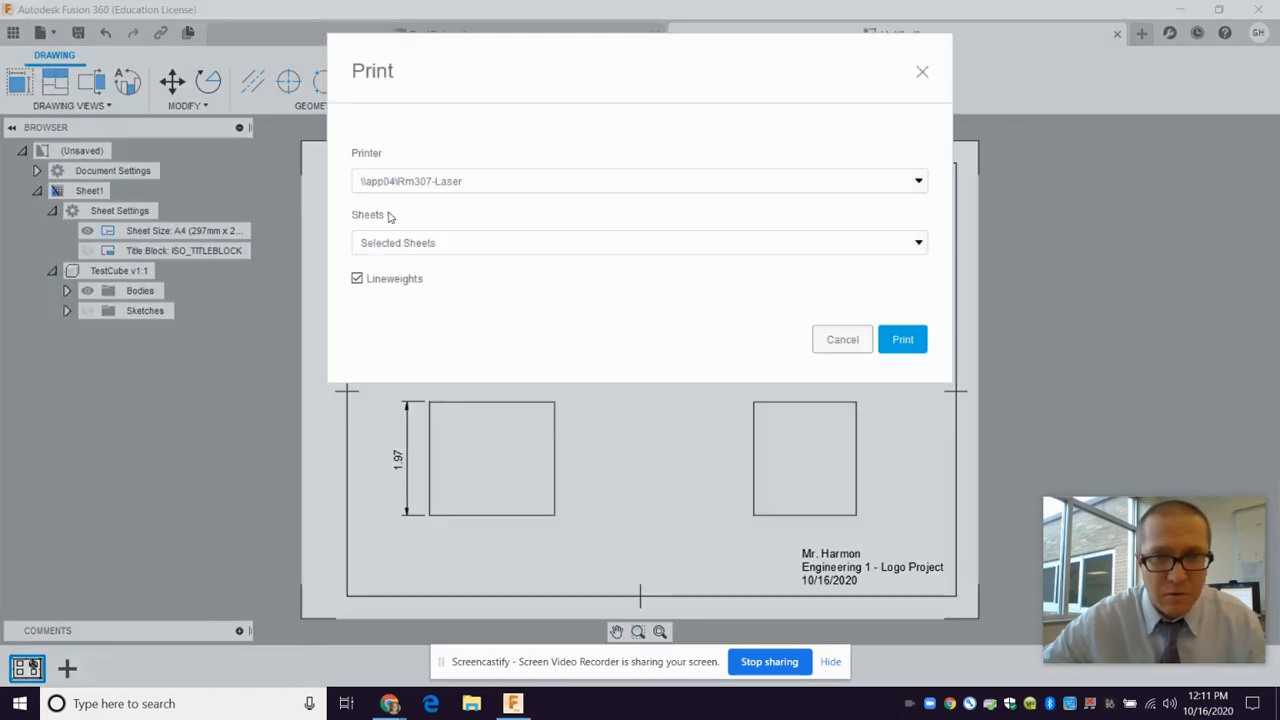
pyautogui.click(842, 339)
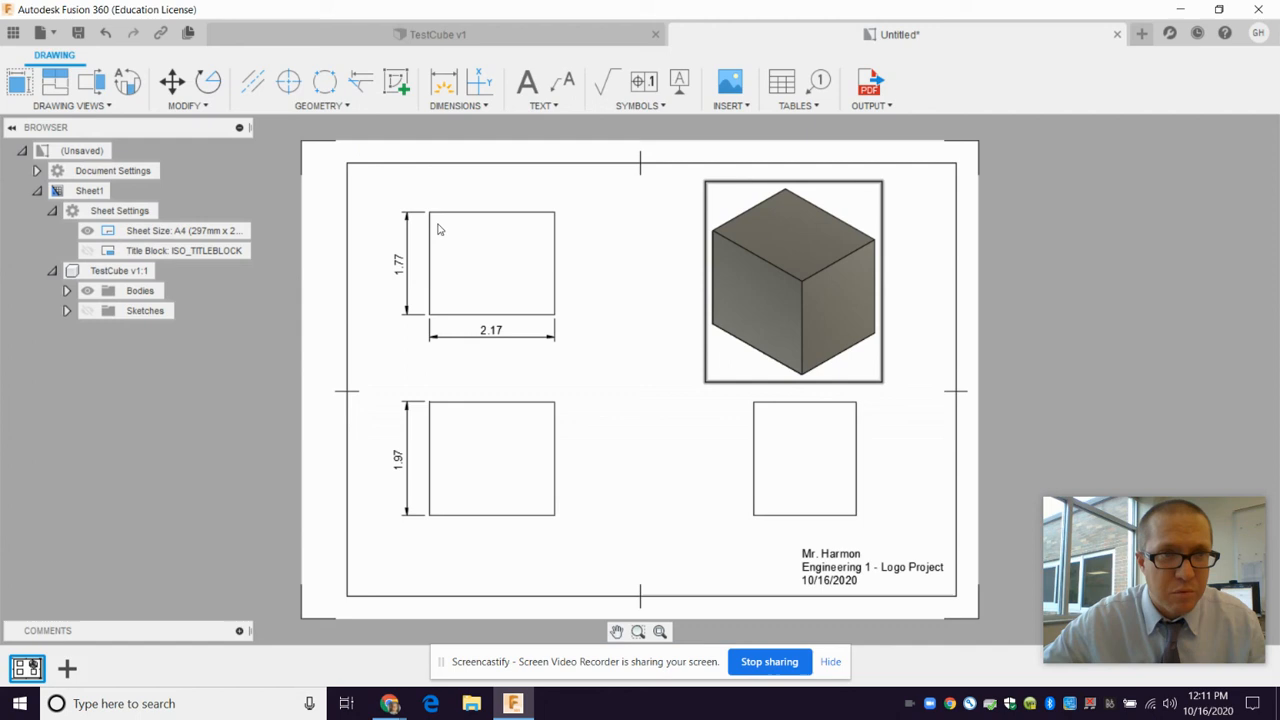
# - Save the drawing as TestCube Drawing in the Admin Project folder
pyautogui.click(52, 36)
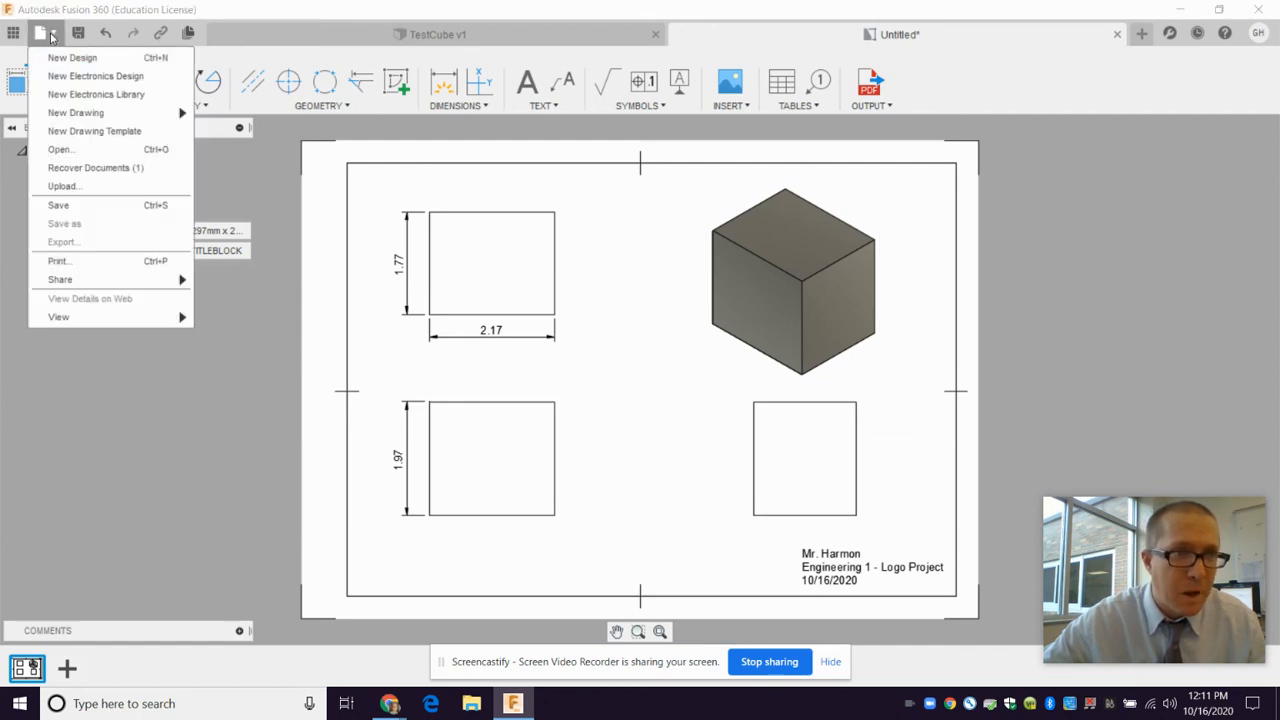
pyautogui.click(90, 214)
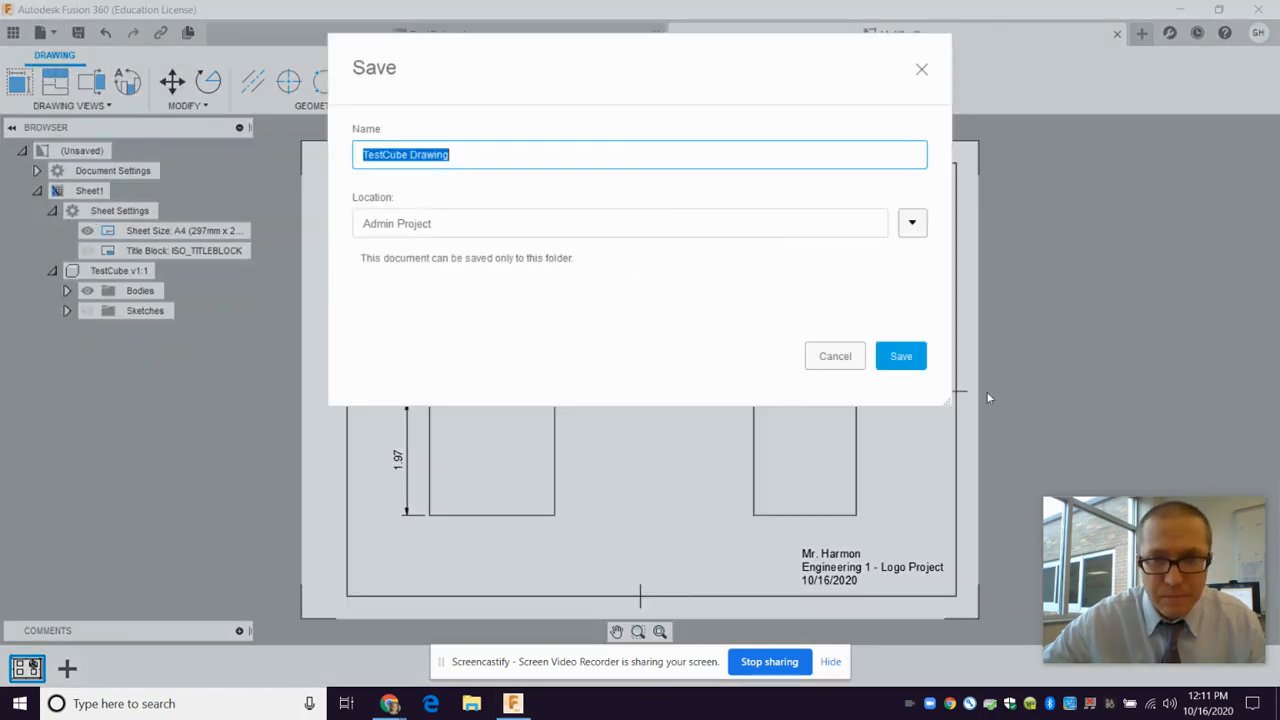
pyautogui.click(901, 356)
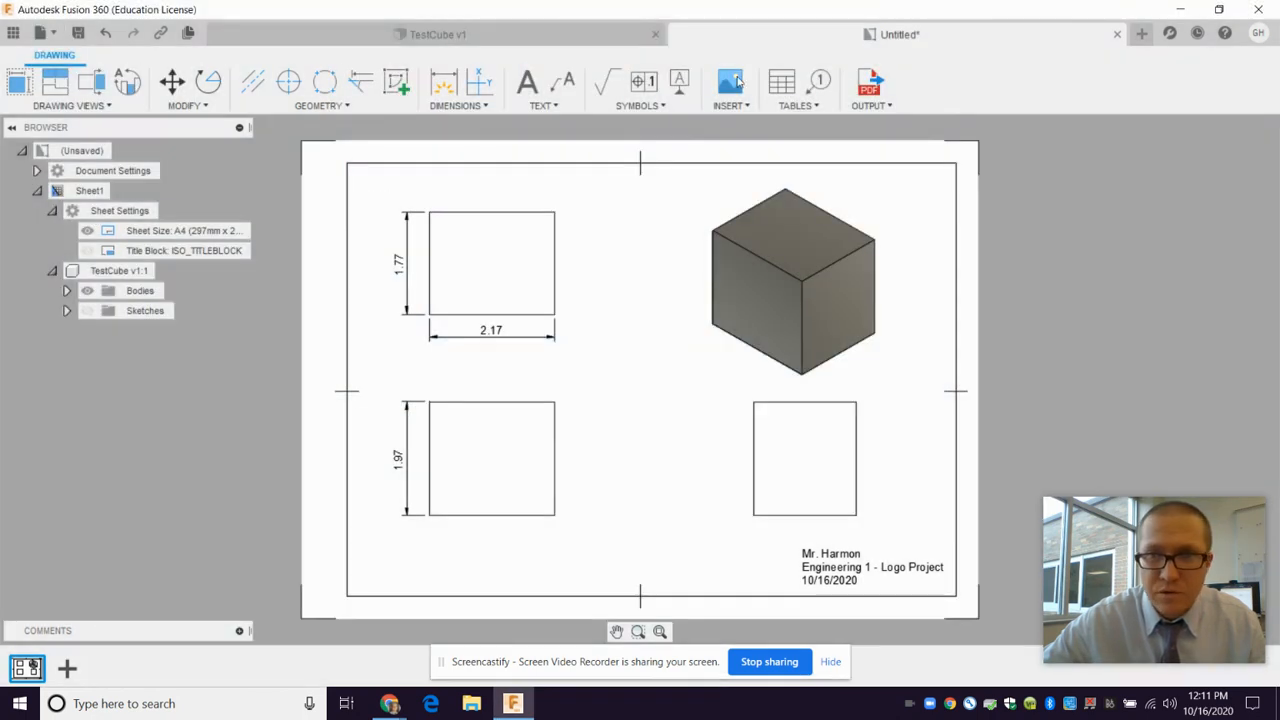
pyautogui.click(872, 106)
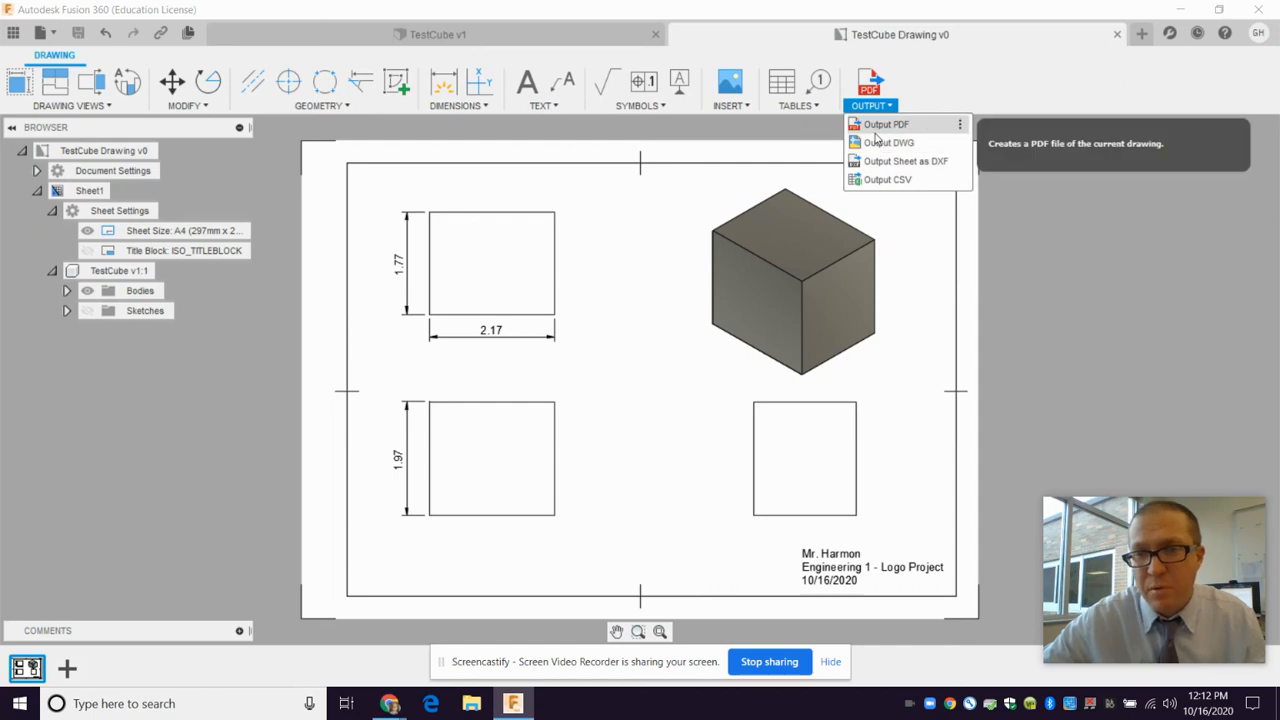
pyautogui.click(786, 106)
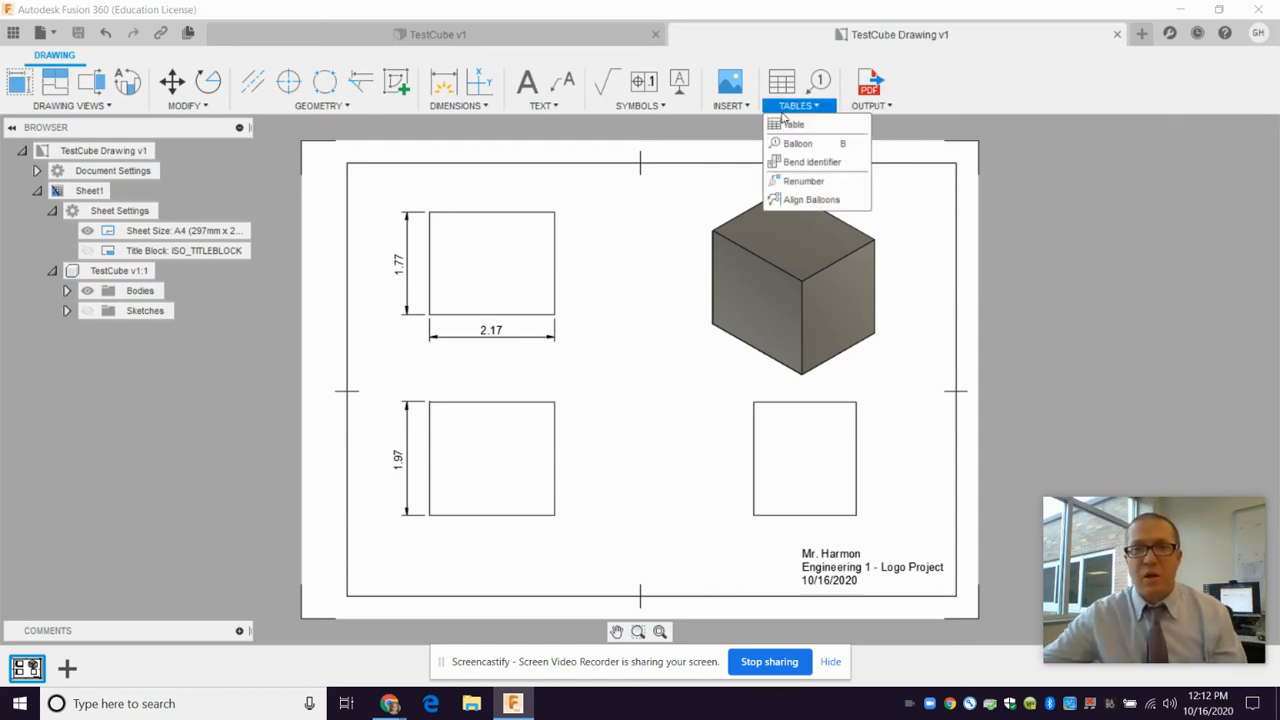
pyautogui.click(1005, 44)
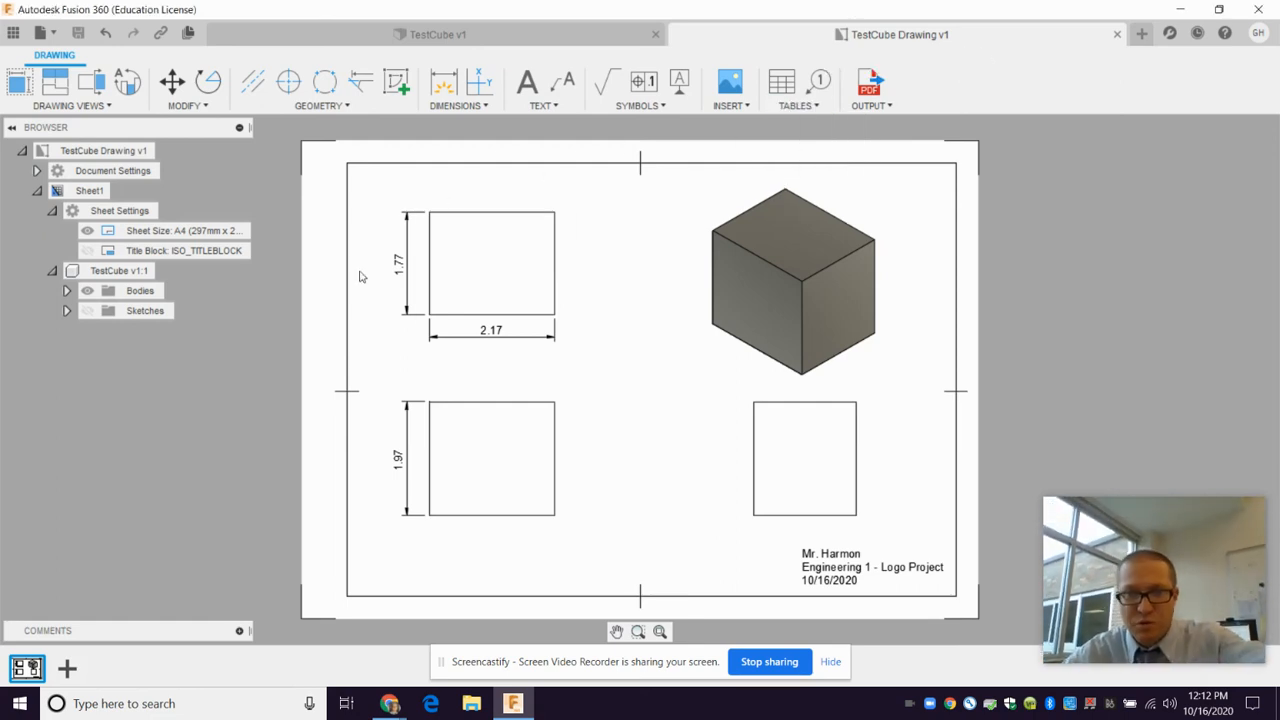
# - Open the Snipping Tool and move its window clear of the drawing sheet
pyautogui.click(20, 703)
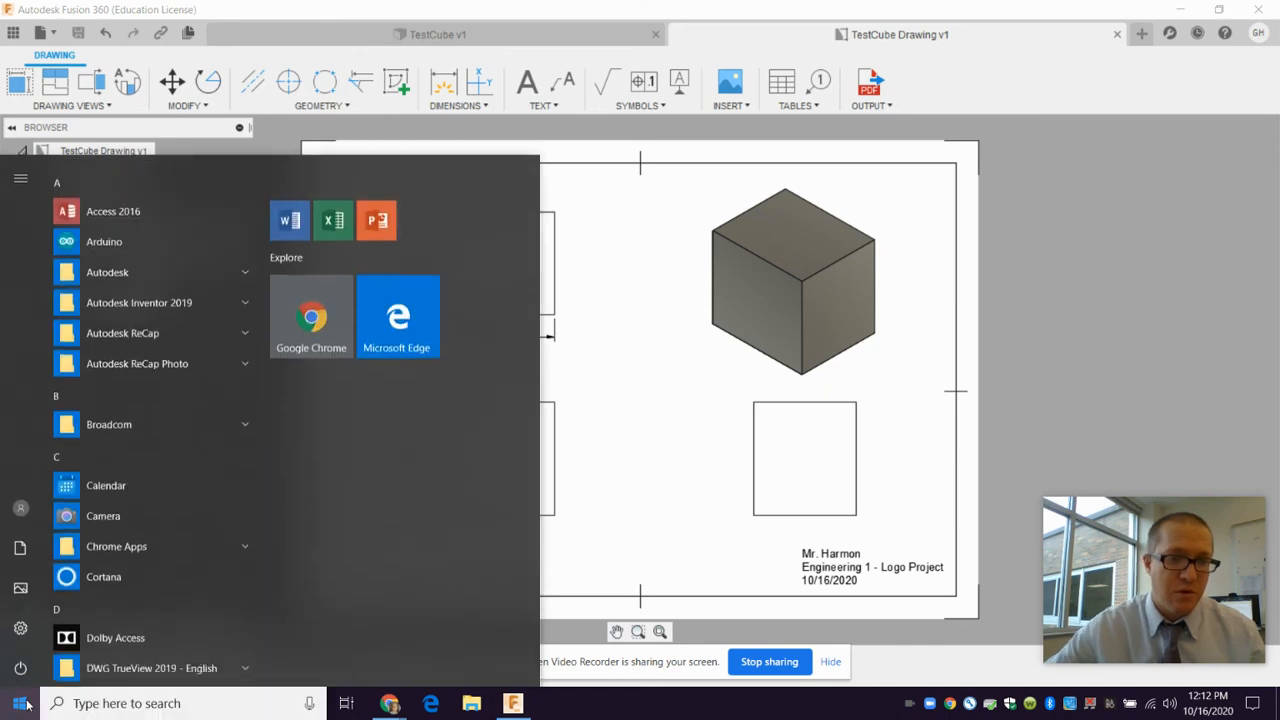
pyautogui.write('snip')
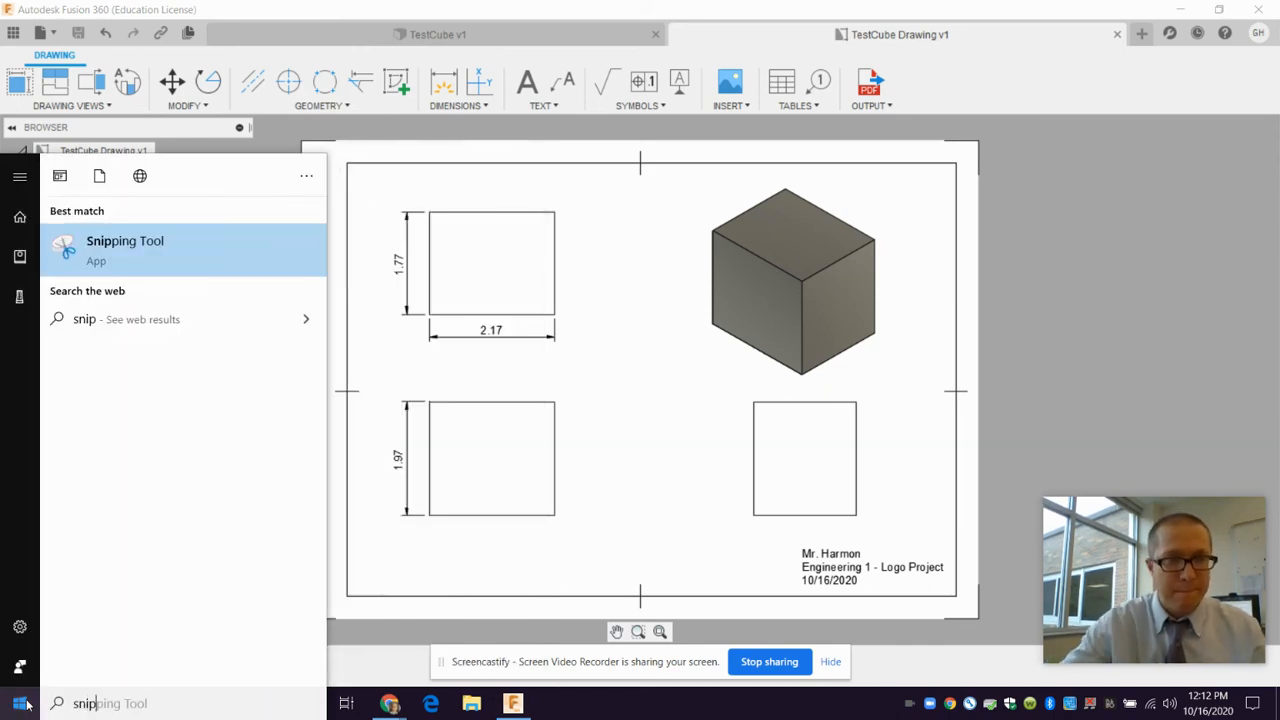
pyautogui.click(110, 245)
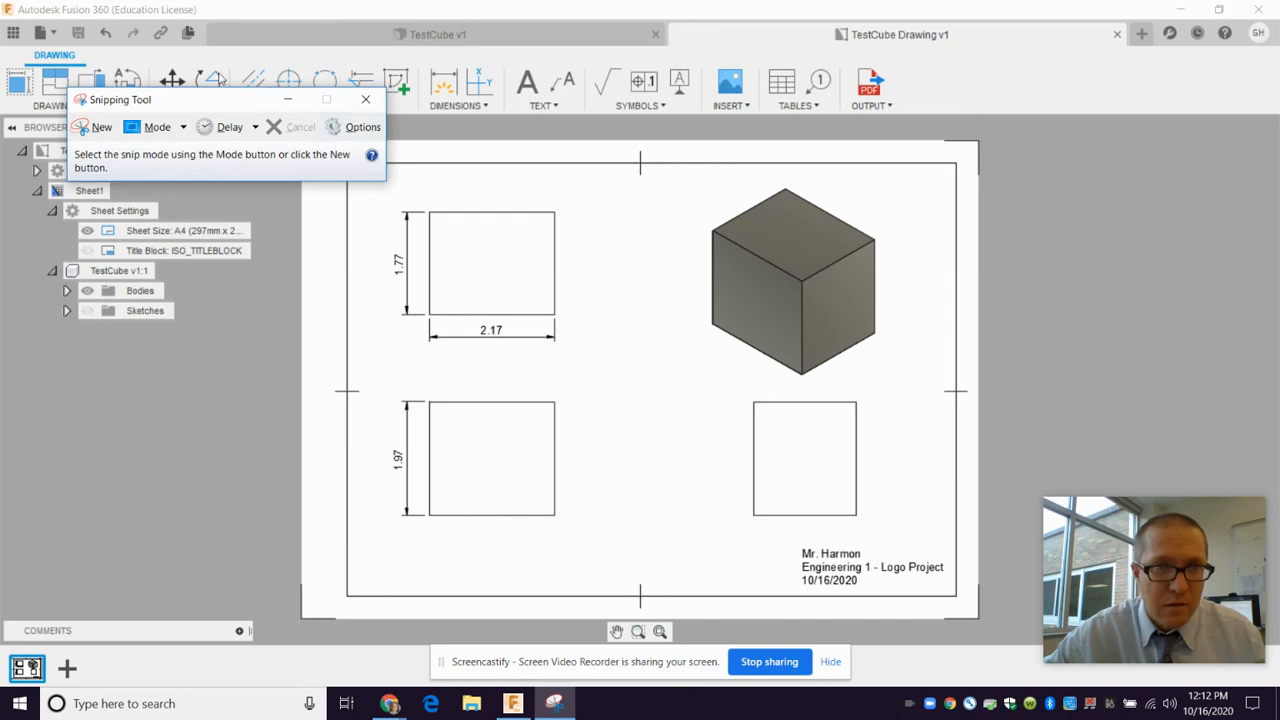
pyautogui.moveTo(218, 104); pyautogui.dragTo(190, 47)
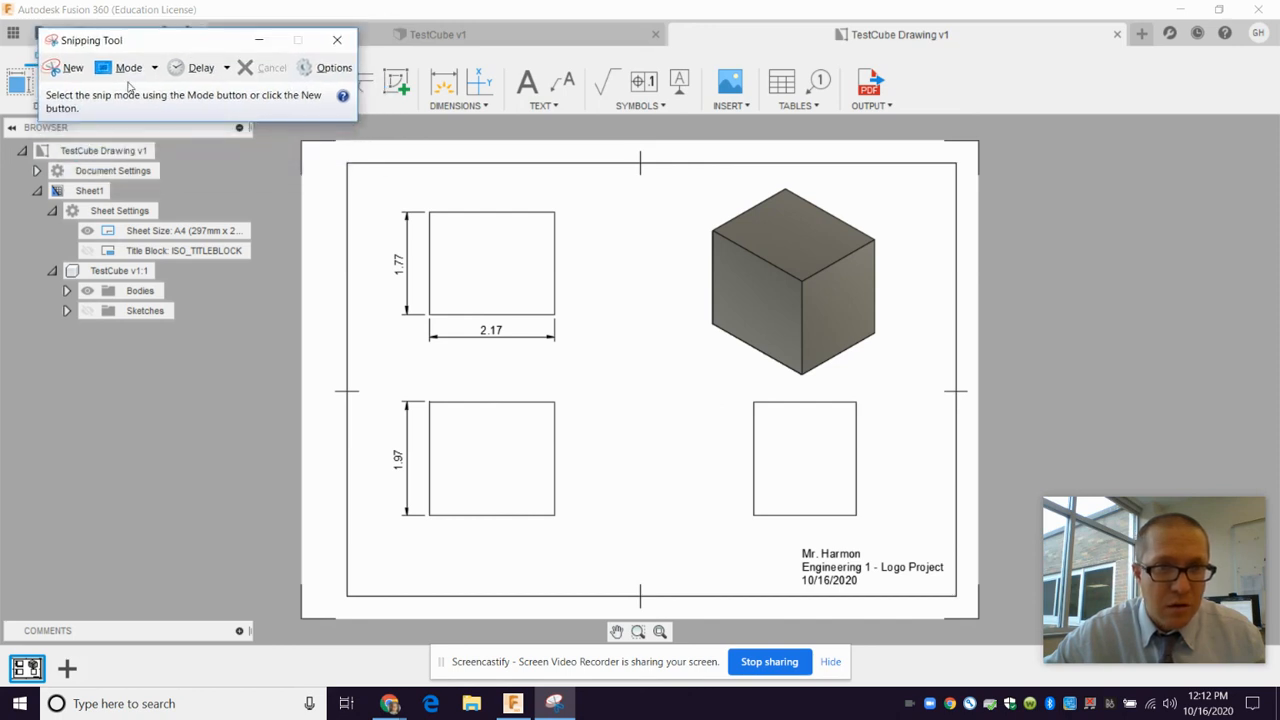
# - Capture the whole drawing sheet as a rectangular snip, and close the Snipping Tool without saving the snip
pyautogui.click(126, 67)
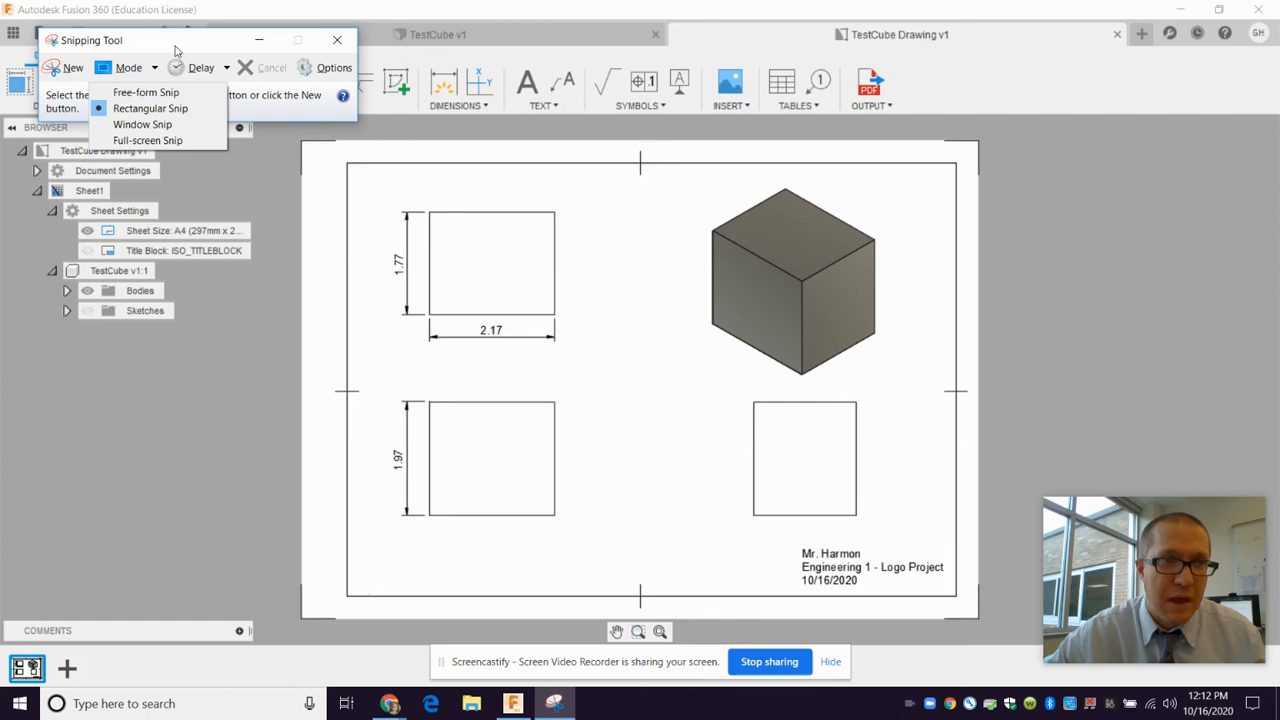
pyautogui.click(96, 70)
pyautogui.click(66, 70)
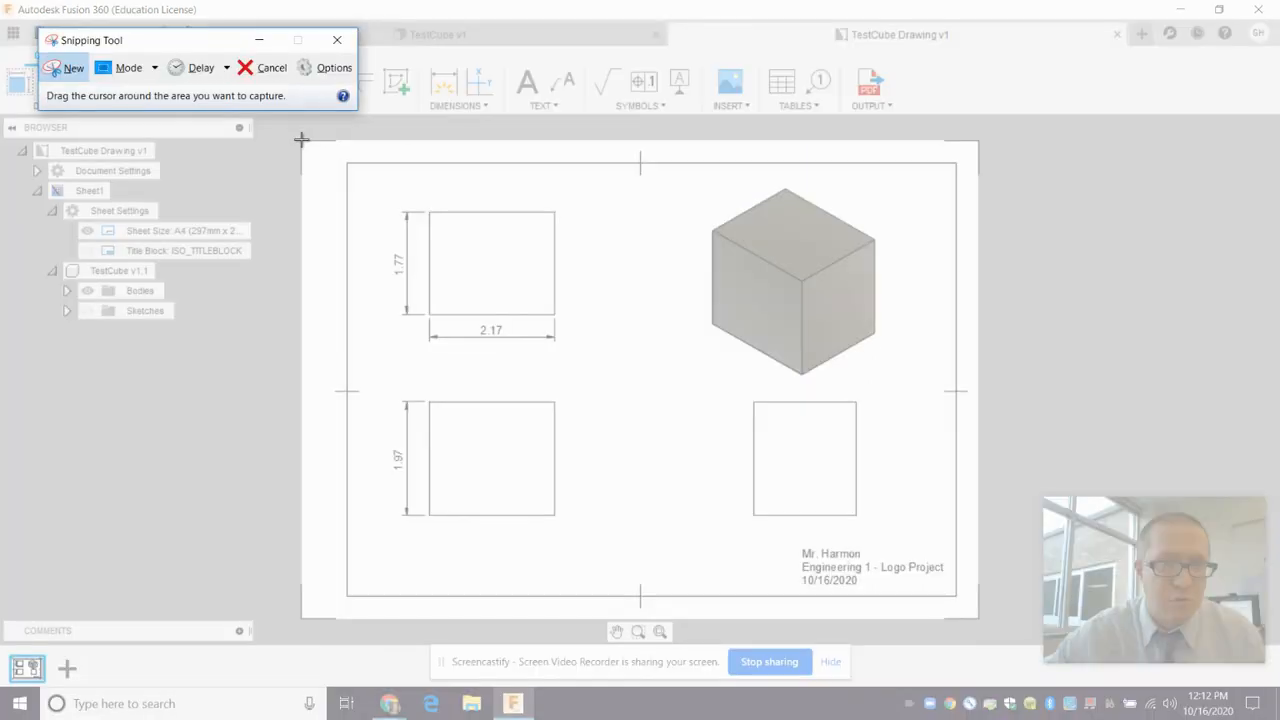
pyautogui.moveTo(302, 141)
pyautogui.mouseDown()
pyautogui.moveTo(794, 506)
pyautogui.moveTo(978, 619)
pyautogui.mouseUp()
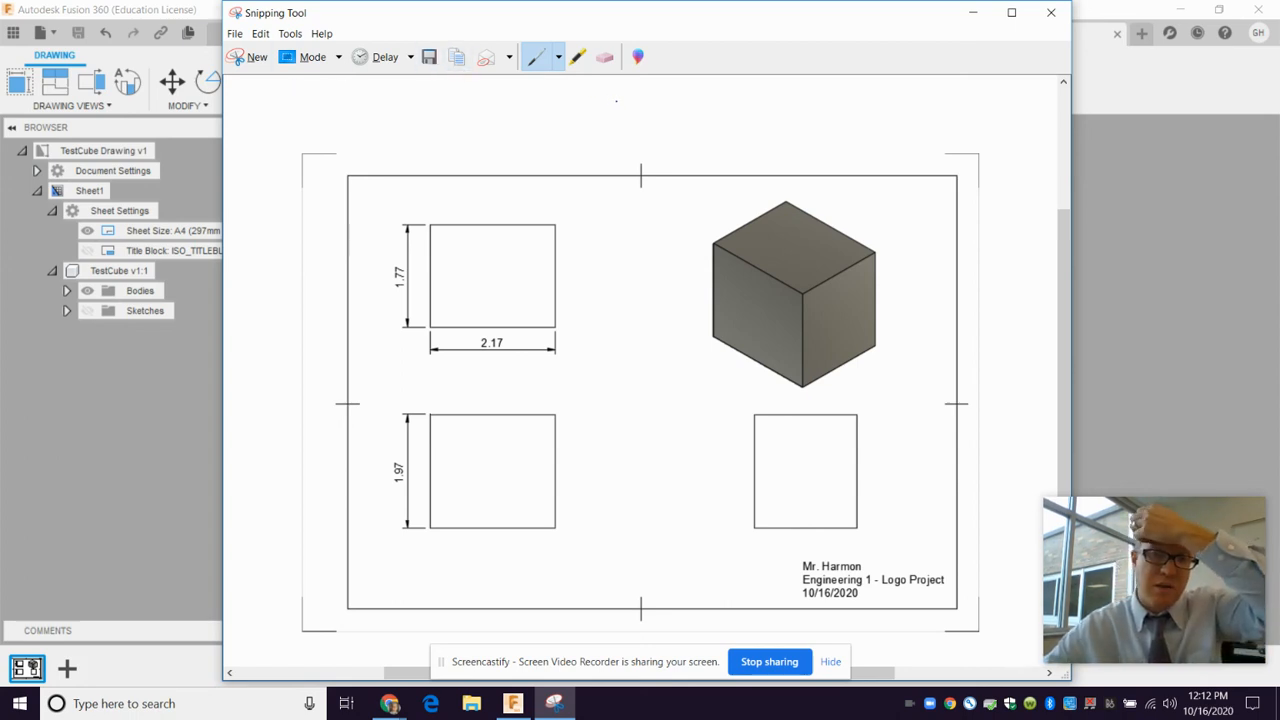
pyautogui.click(1048, 14)
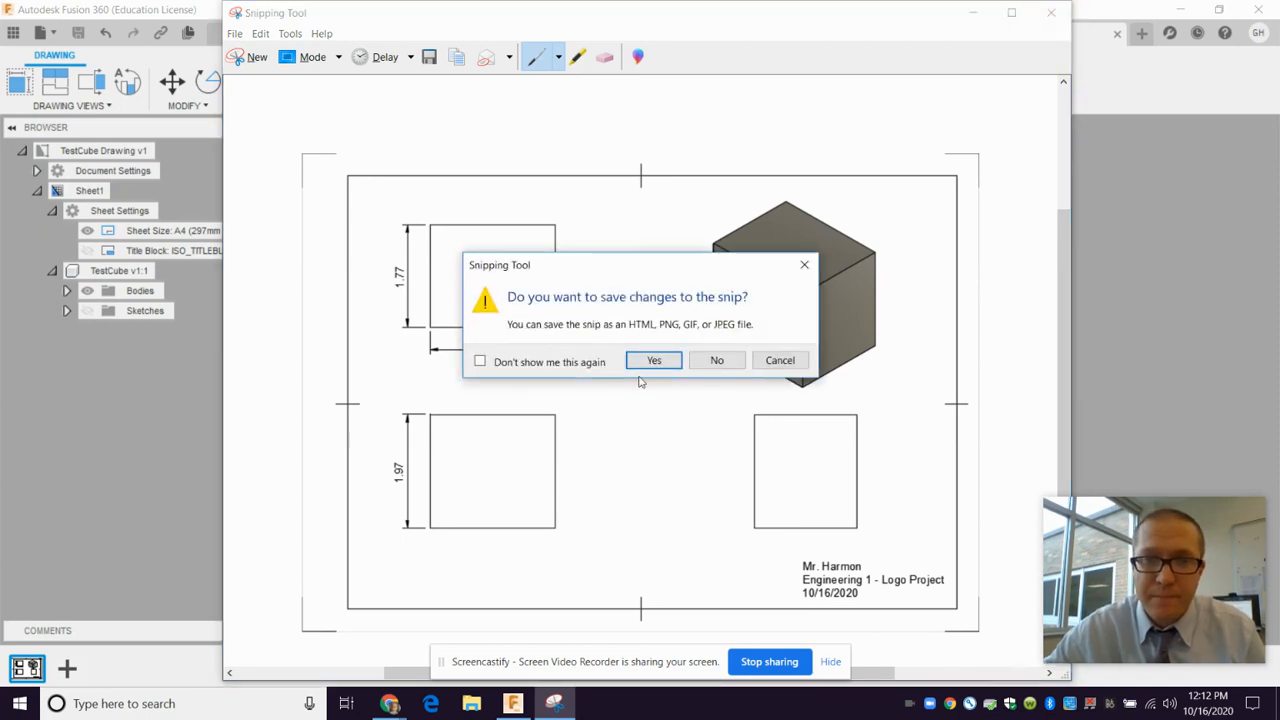
pyautogui.click(715, 362)
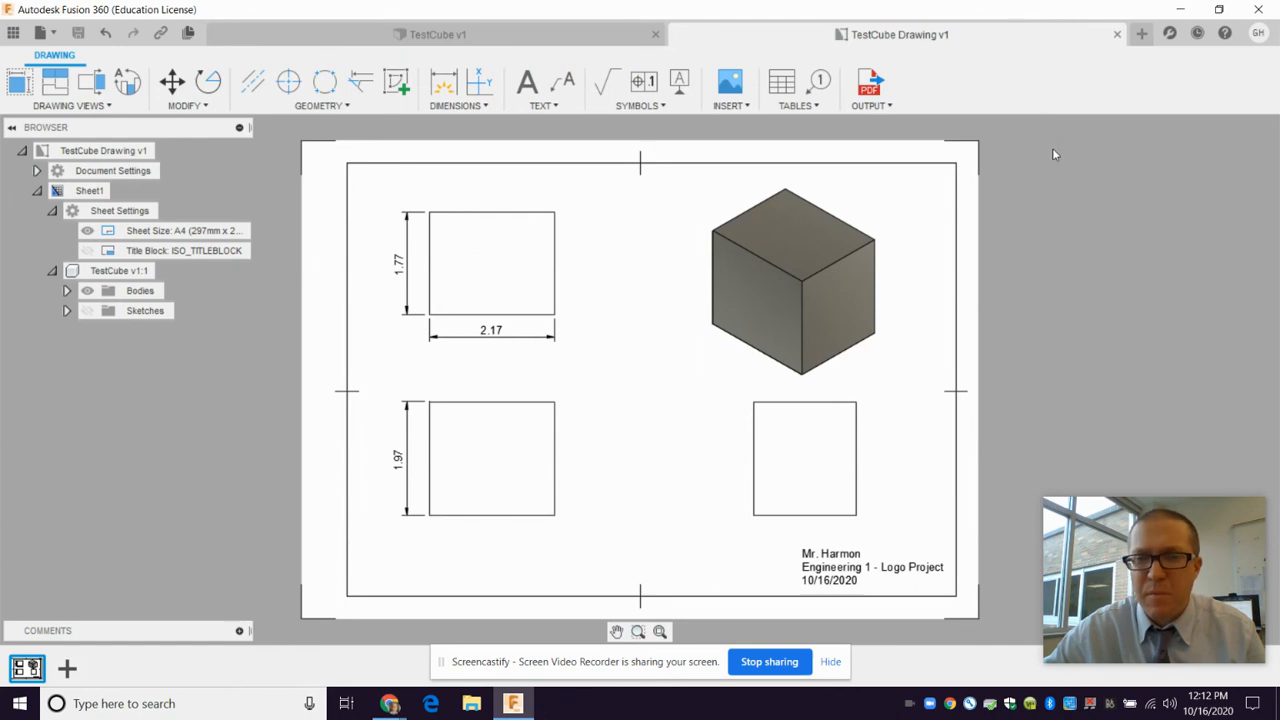